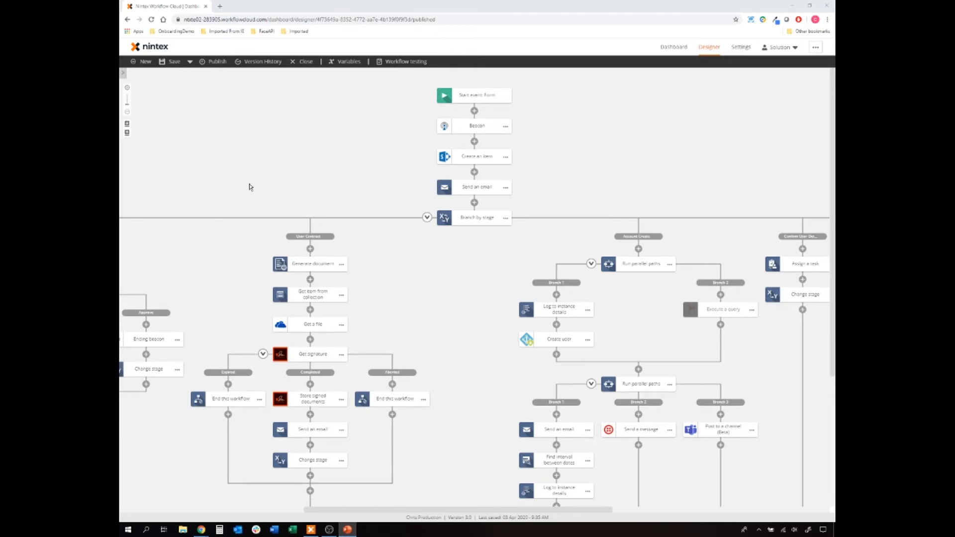
- Add a new branch named Door Pass to the Branch by stage action
{"action": "left_click_drag", "start_coordinate": [185, 242], "coordinate": [530, 185]}
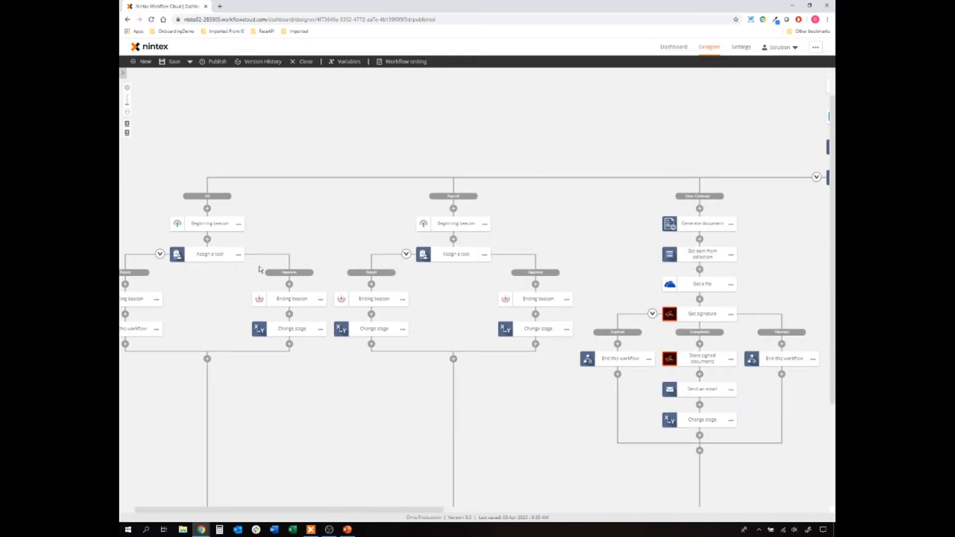
{"action": "left_click_drag", "start_coordinate": [778, 266], "coordinate": [535, 161]}
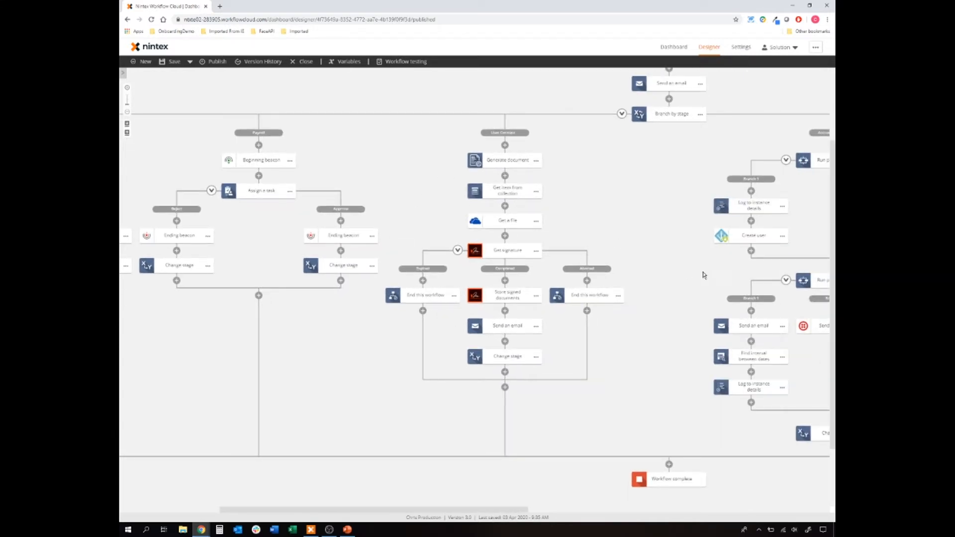
{"action": "left_click_drag", "start_coordinate": [731, 265], "coordinate": [421, 264]}
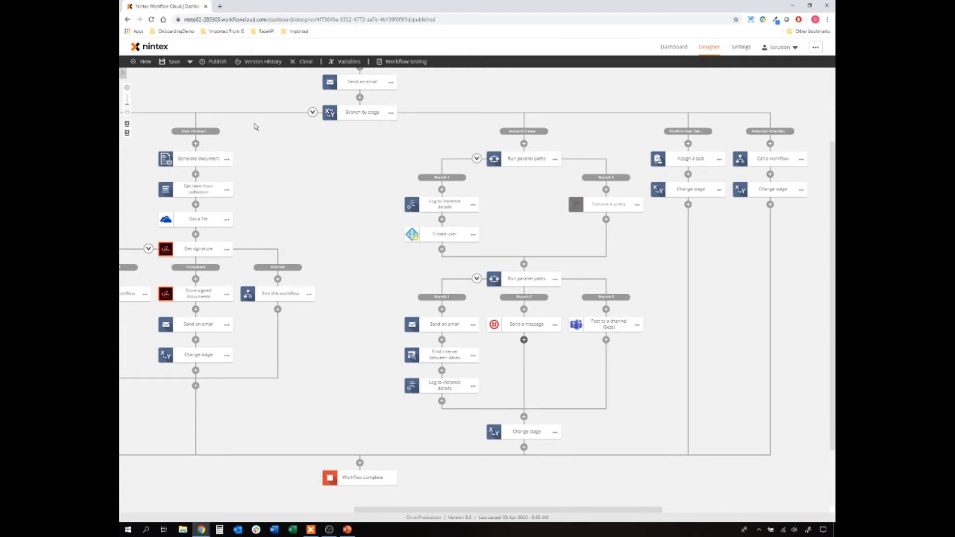
{"action": "left_click", "coordinate": [358, 118]}
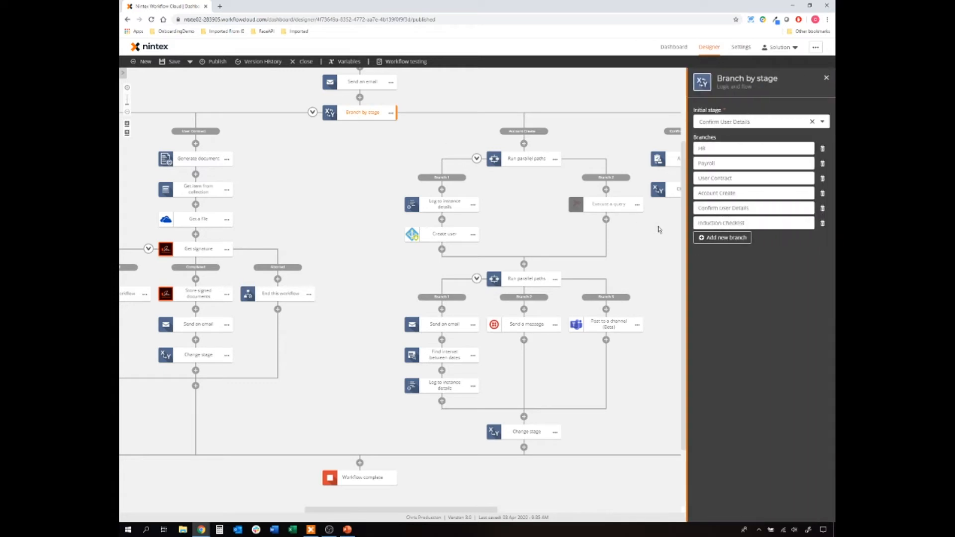
{"action": "left_click", "coordinate": [708, 237]}
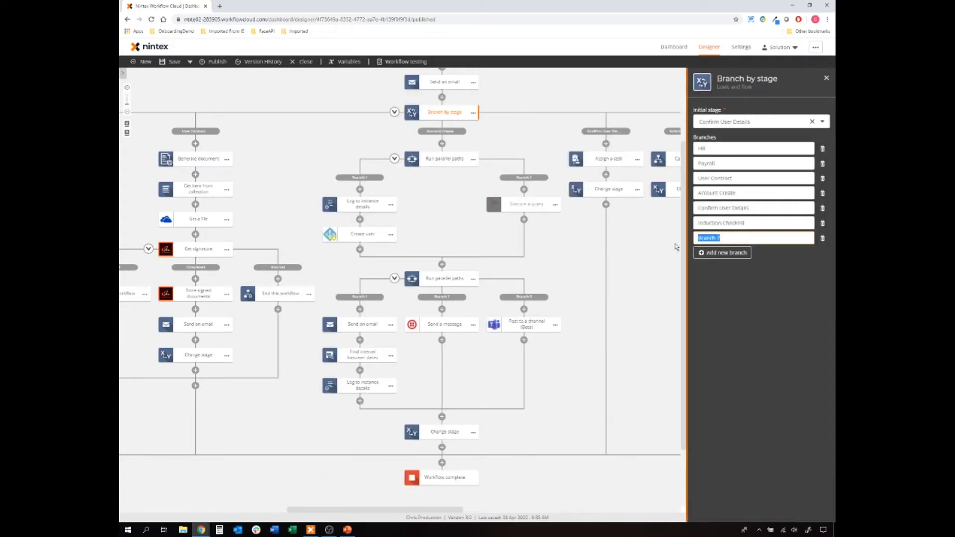
{"action": "type", "text": "Doc"}
{"action": "left_click", "coordinate": [676, 248]}
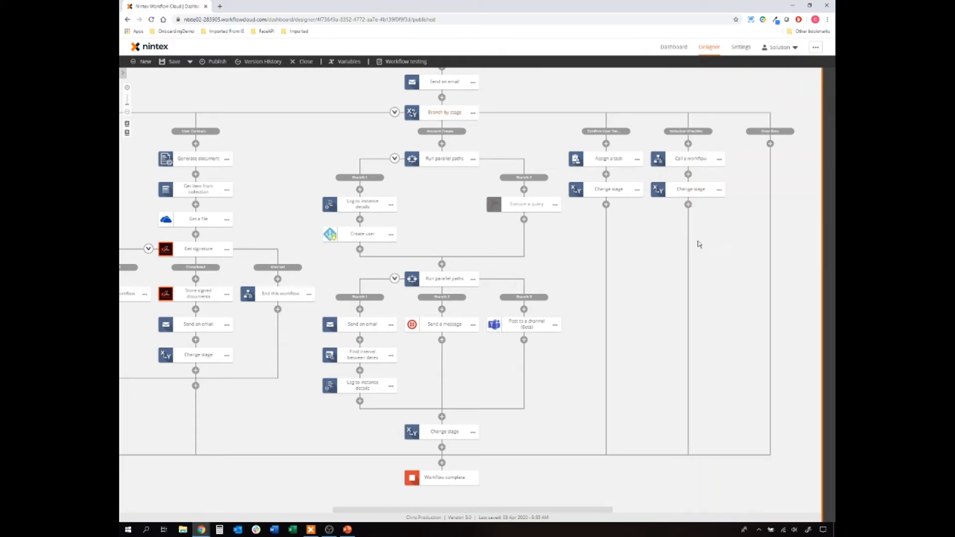
- Place an Assign a task action from the toolbox onto the Door Pass branch
{"action": "left_click_drag", "start_coordinate": [610, 256], "coordinate": [469, 280]}
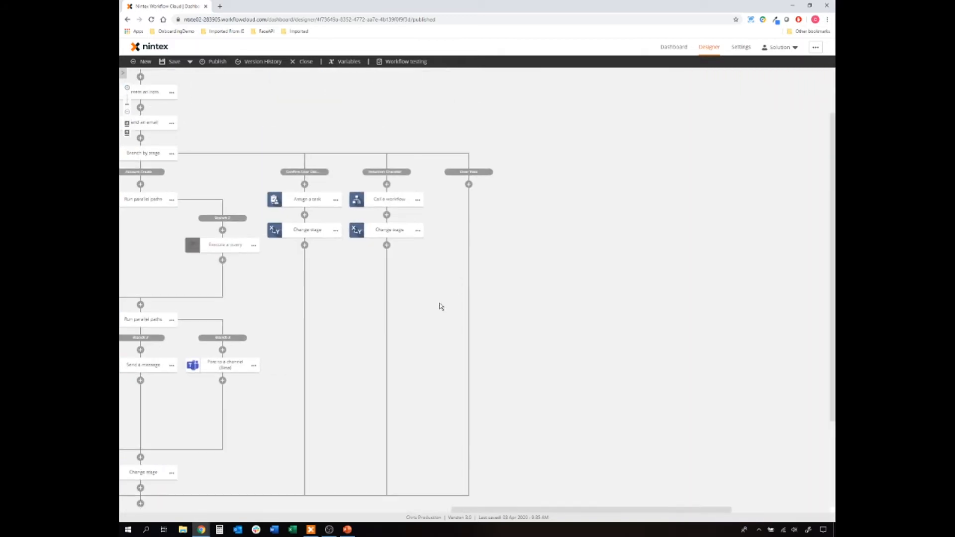
{"action": "left_click", "coordinate": [123, 73]}
{"action": "left_click_drag", "start_coordinate": [164, 110], "coordinate": [600, 189]}
- Make the task form based with multiple outcomes off, removing the Approve and Reject branches
{"action": "left_click", "coordinate": [603, 198]}
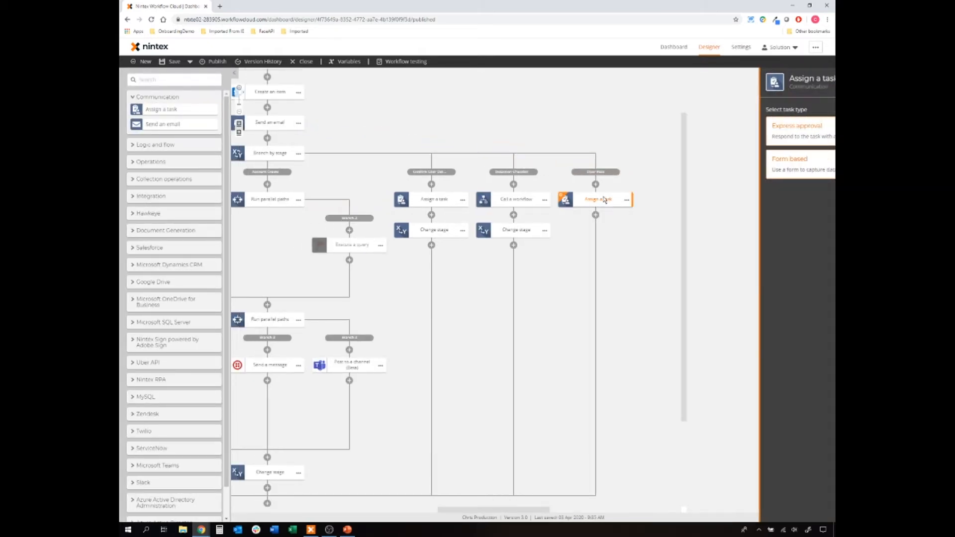
{"action": "left_click", "coordinate": [735, 170]}
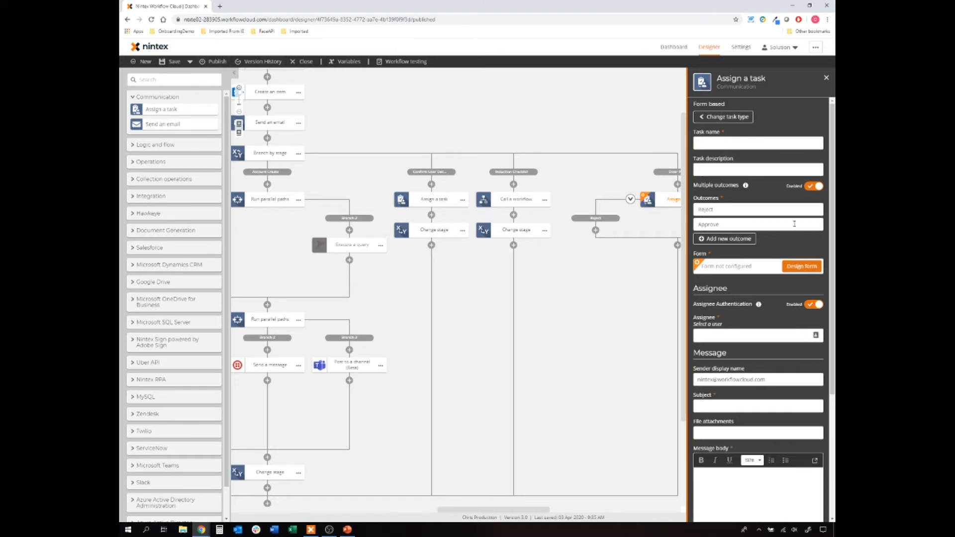
{"action": "left_click", "coordinate": [814, 186]}
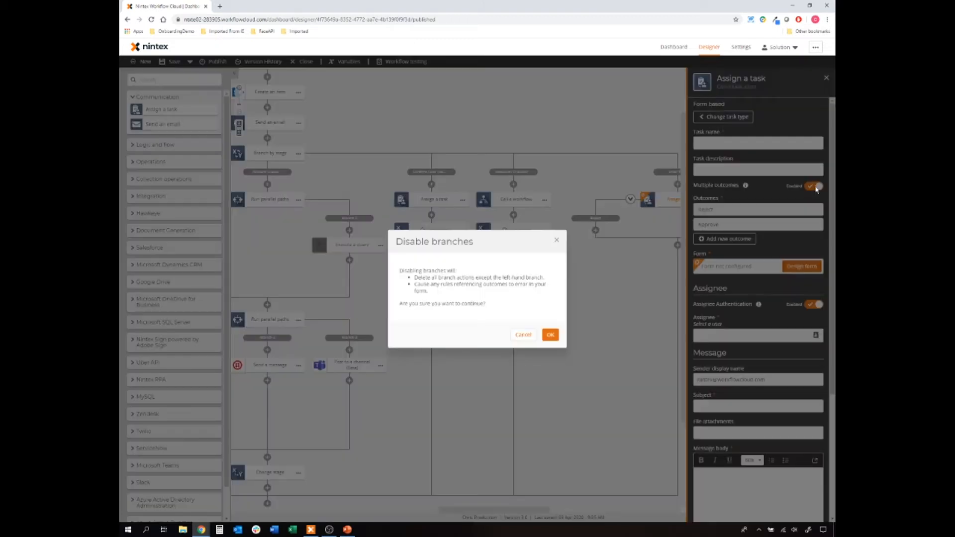
{"action": "left_click", "coordinate": [550, 335]}
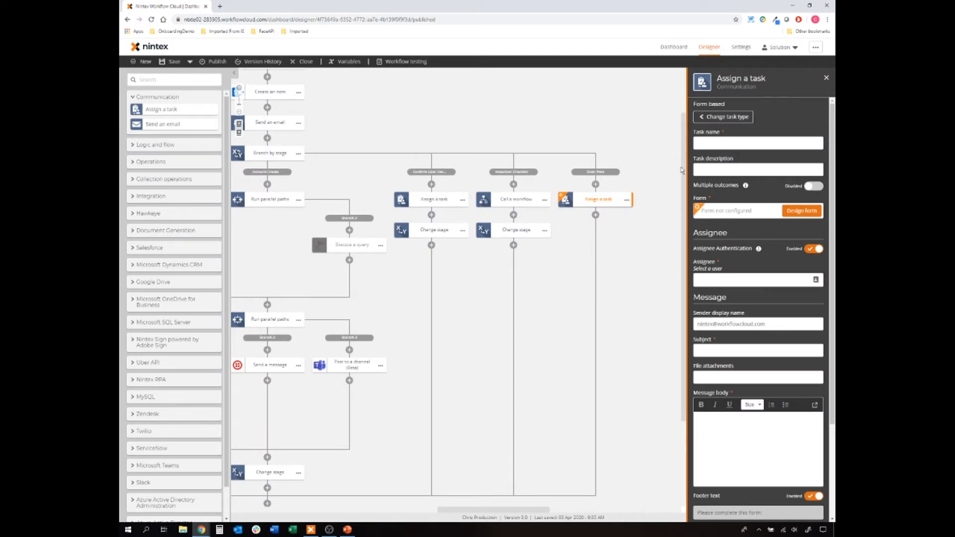
- Name the task 'Door Pass - ' plus First Name and Last Name, and copy it into the subject
{"action": "left_click", "coordinate": [713, 143]}
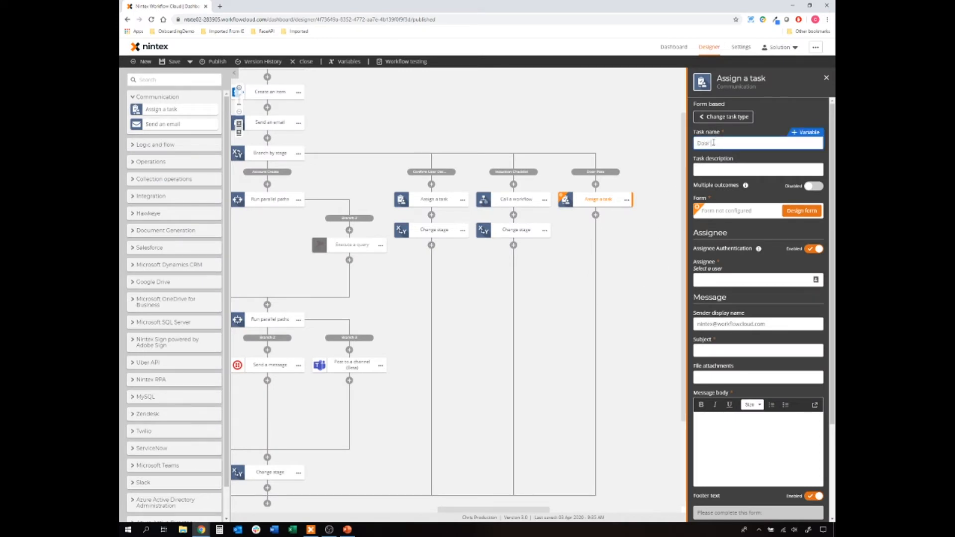
{"action": "type", "text": "Door Pass - "}
{"action": "type", "text": "("}
{"action": "type", "text": "fir"}
{"action": "left_click", "coordinate": [748, 154]}
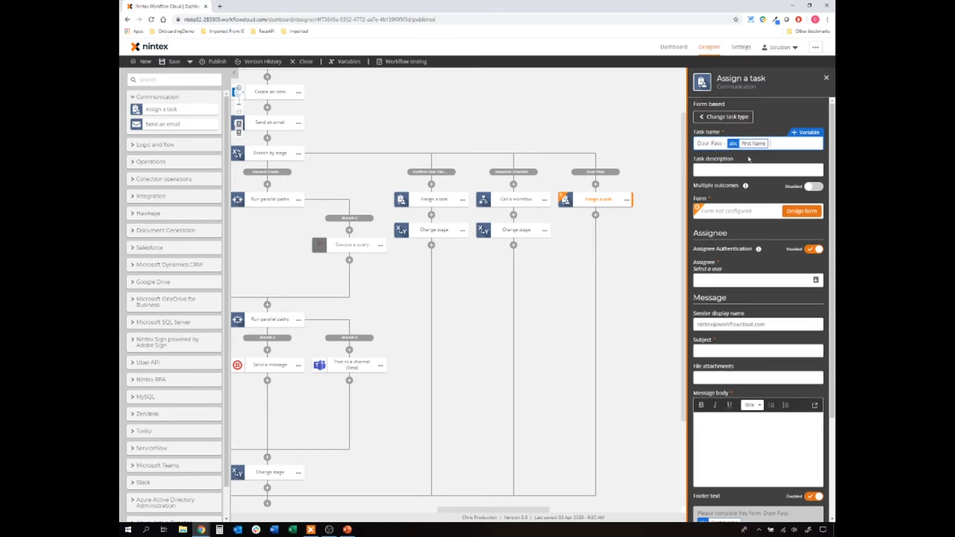
{"action": "type", "text": "(las"}
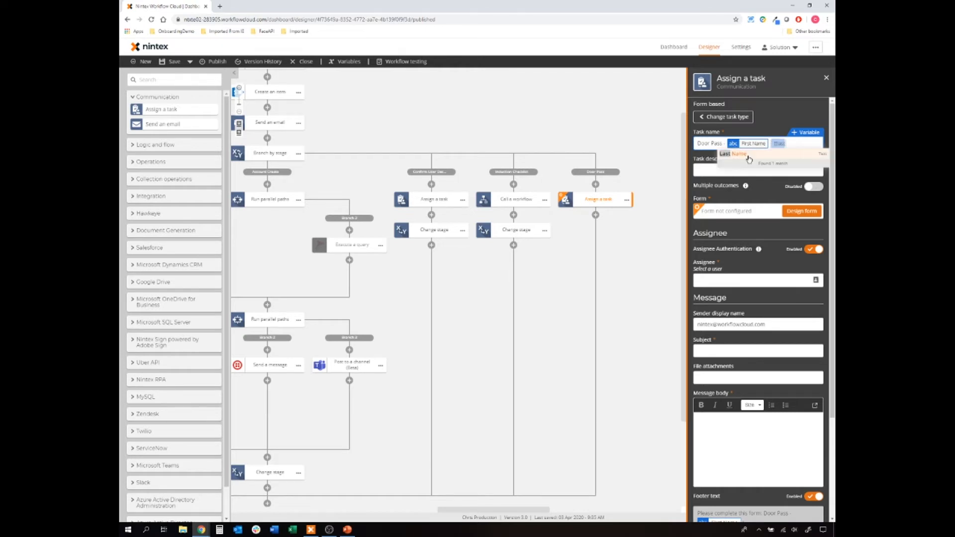
{"action": "left_click", "coordinate": [749, 158]}
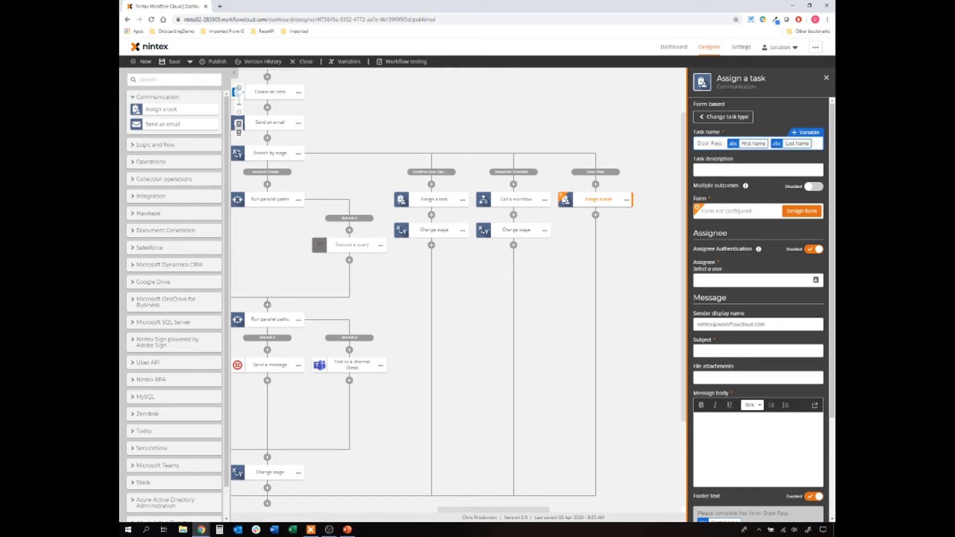
{"action": "triple_click", "coordinate": [709, 144]}
{"action": "left_click", "coordinate": [728, 350]}
{"action": "type", "text": "Door Pass - First Name Last Name"}
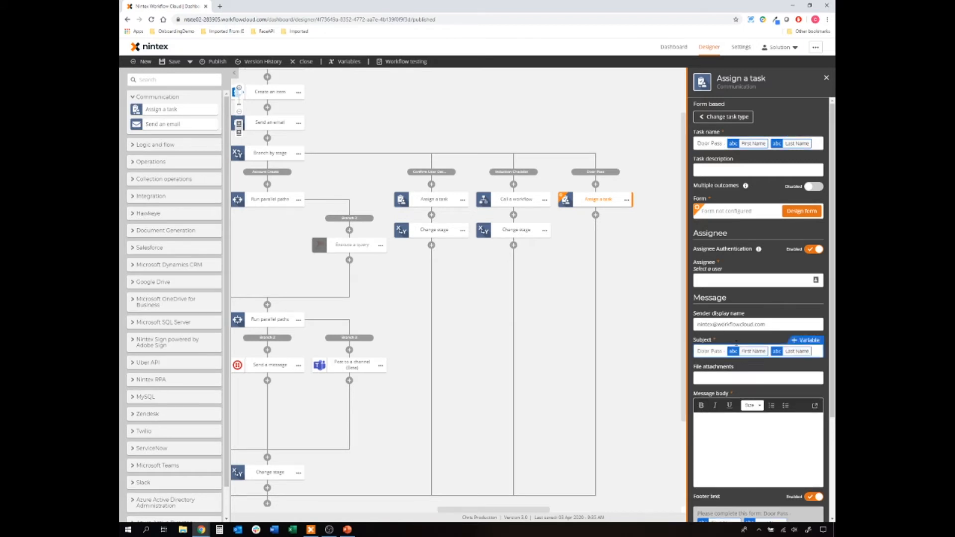
- Replace the sender display name and assign the task to the suggested user
{"action": "left_click_drag", "start_coordinate": [771, 326], "coordinate": [683, 324]}
{"action": "type", "text": "Ni"}
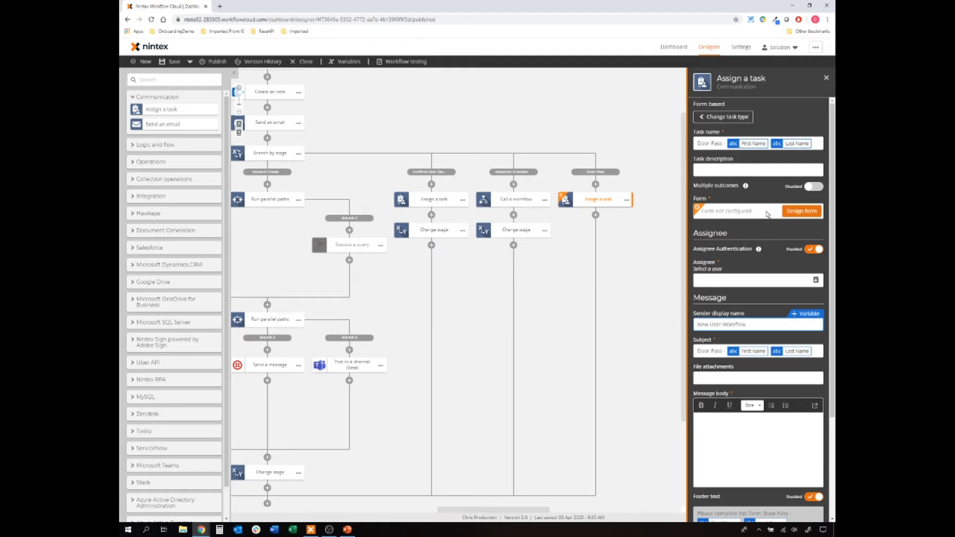
{"action": "left_click", "coordinate": [727, 281]}
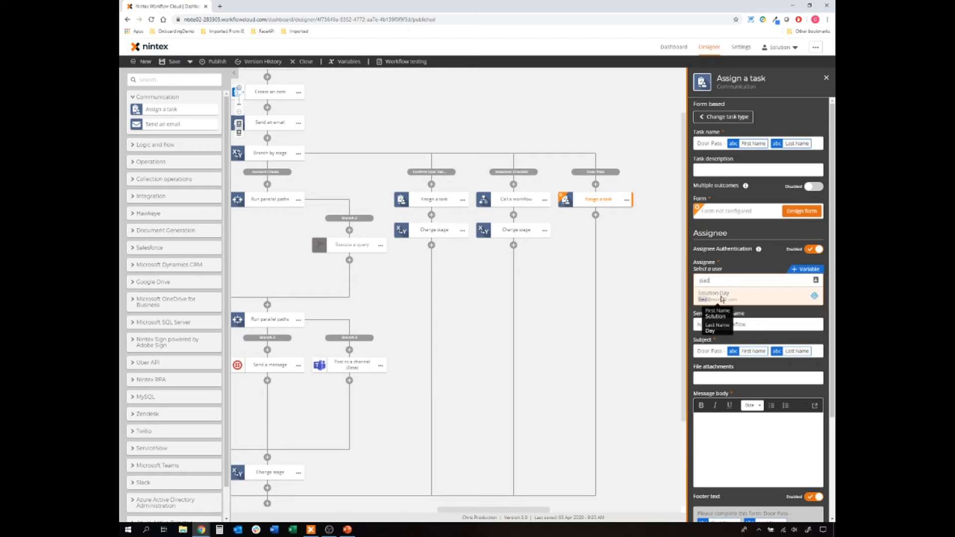
{"action": "left_click", "coordinate": [739, 298]}
- Paste the task name into the message body, then open the form designer
{"action": "left_click", "coordinate": [742, 426]}
{"action": "type", "text": "Door Pass - First Name Last Name"}
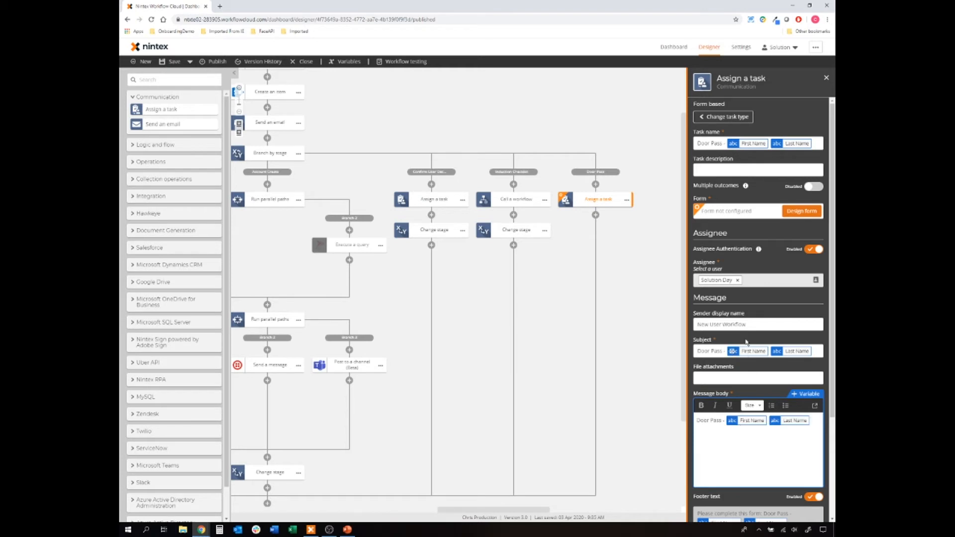
{"action": "left_click", "coordinate": [799, 211]}
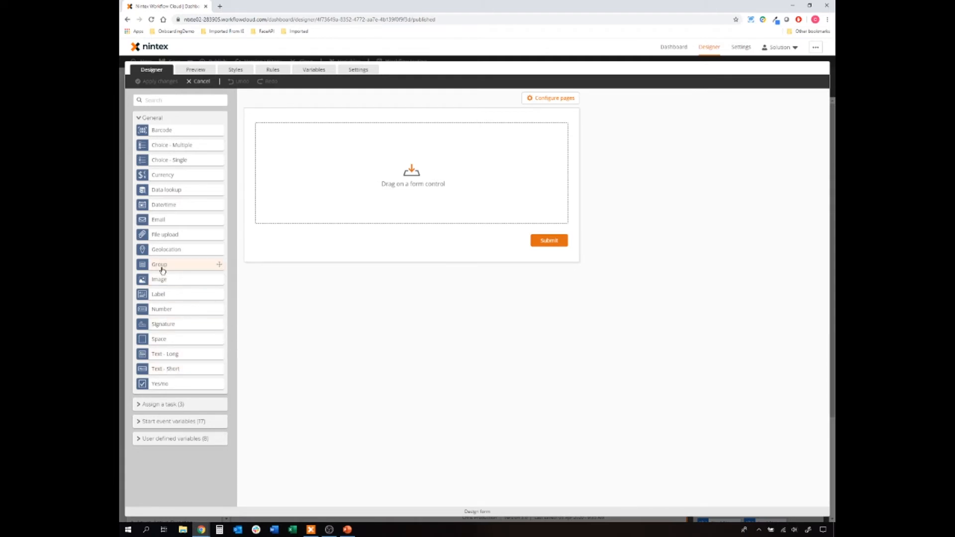
- Add a number field titled 'Door Pass No' to the task form
{"action": "left_click_drag", "start_coordinate": [168, 308], "coordinate": [431, 140]}
{"action": "left_click", "coordinate": [427, 142]}
{"action": "left_click_drag", "start_coordinate": [719, 143], "coordinate": [657, 140]}
{"action": "type", "text": "D"}
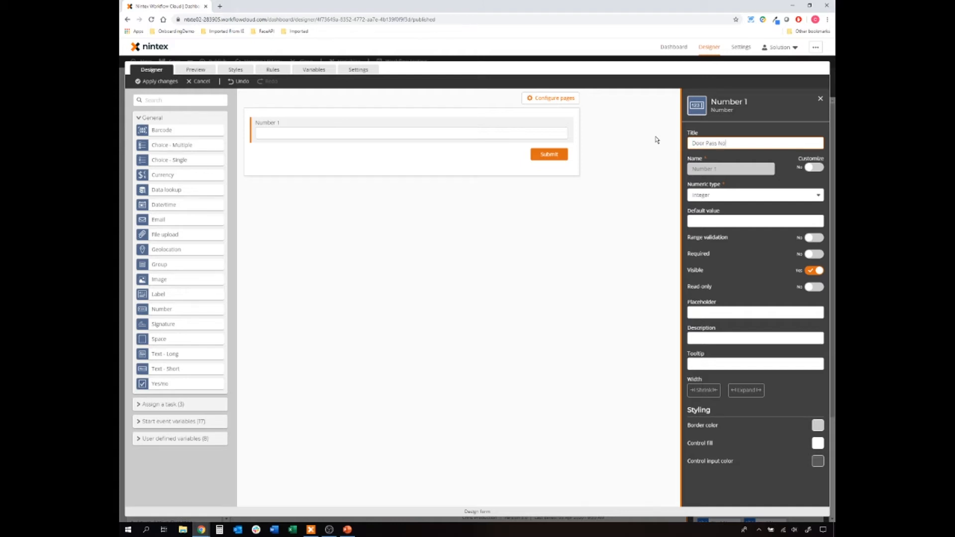
{"action": "type", "text": "oor Pass No"}
{"action": "left_click", "coordinate": [649, 182]}
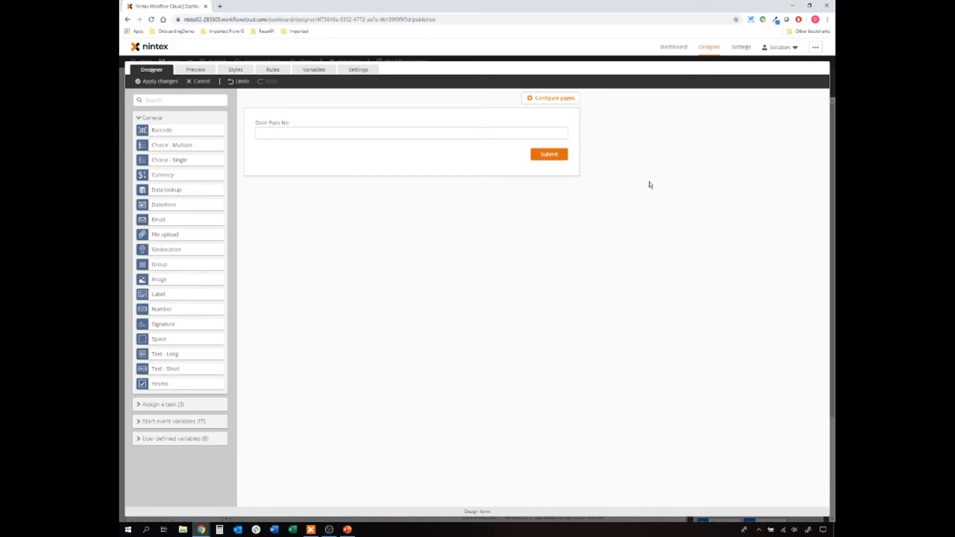
- Add a Heading 2 label 'Door Pass Task' above the Door Pass No field
{"action": "left_click_drag", "start_coordinate": [161, 294], "coordinate": [362, 124]}
{"action": "left_click", "coordinate": [757, 169]}
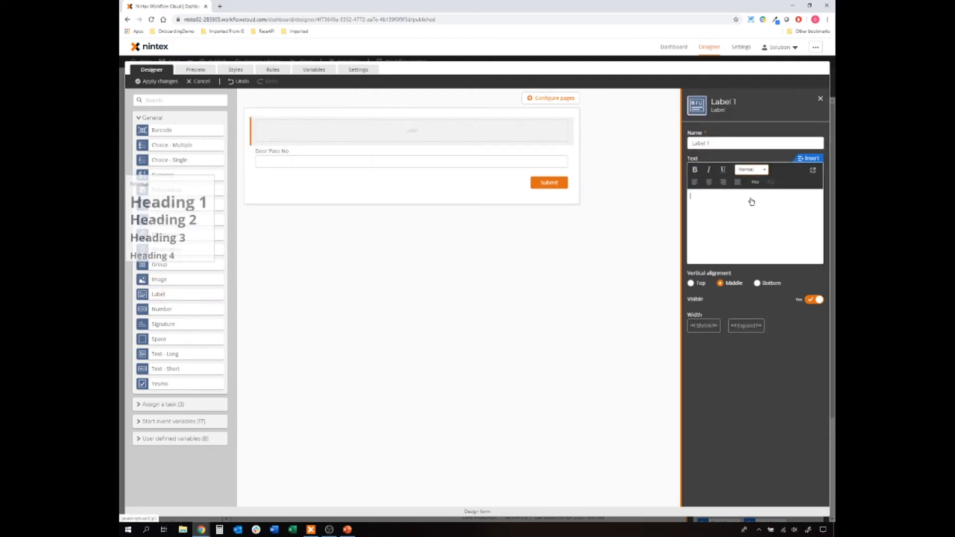
{"action": "left_click", "coordinate": [761, 219]}
{"action": "type", "text": "Door Pass Task"}
{"action": "left_click", "coordinate": [450, 345]}
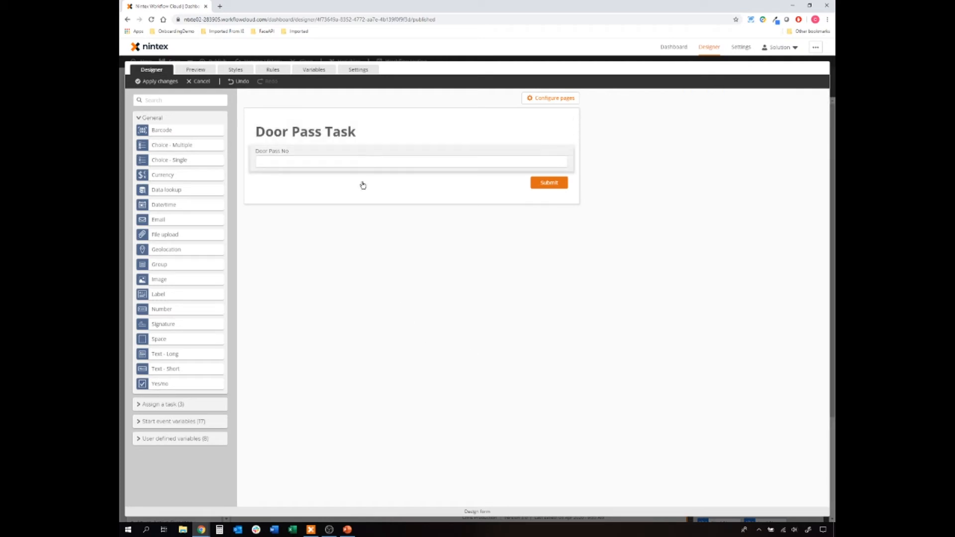
- Relabel the submit button 'Completed' and save the form back to the workflow
{"action": "left_click", "coordinate": [419, 183]}
{"action": "left_click_drag", "start_coordinate": [709, 144], "coordinate": [687, 143]}
{"action": "type", "text": "Ca"}
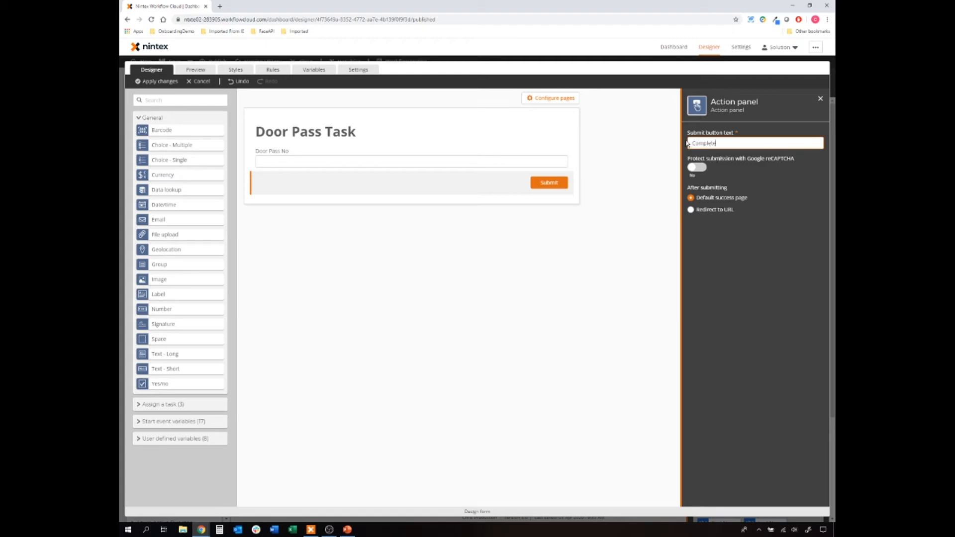
{"action": "left_click", "coordinate": [471, 326]}
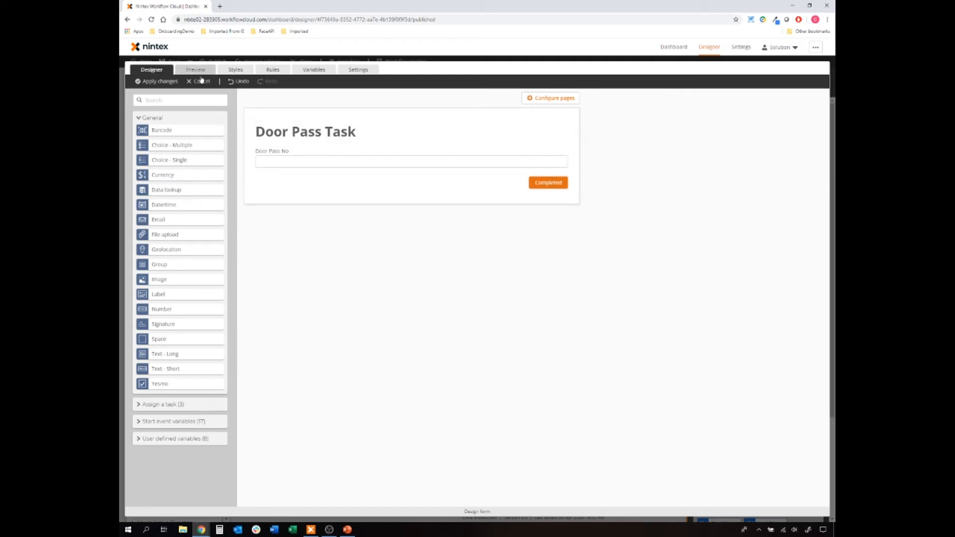
{"action": "left_click", "coordinate": [175, 81]}
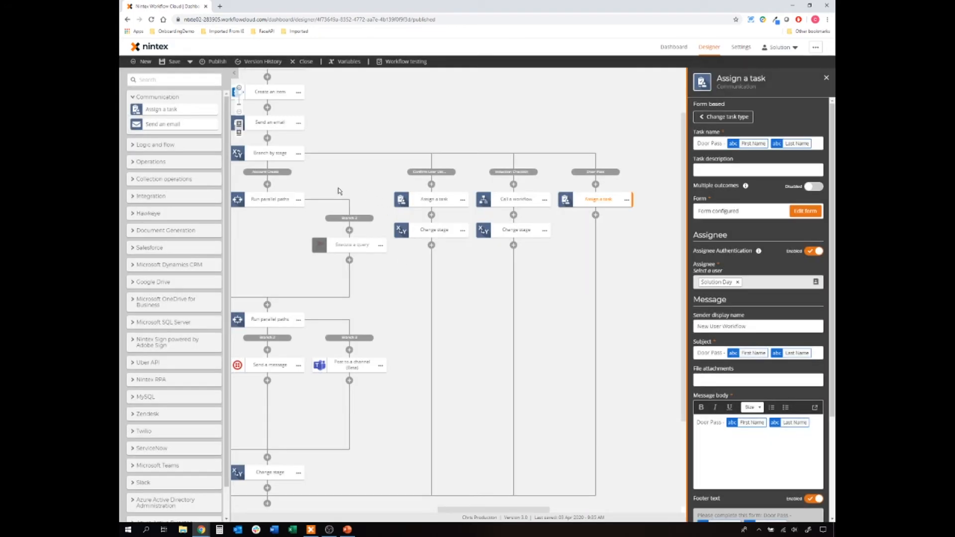
- Set the final Change stage step to move to the Door Pass stage
{"action": "left_click_drag", "start_coordinate": [282, 235], "coordinate": [328, 179]}
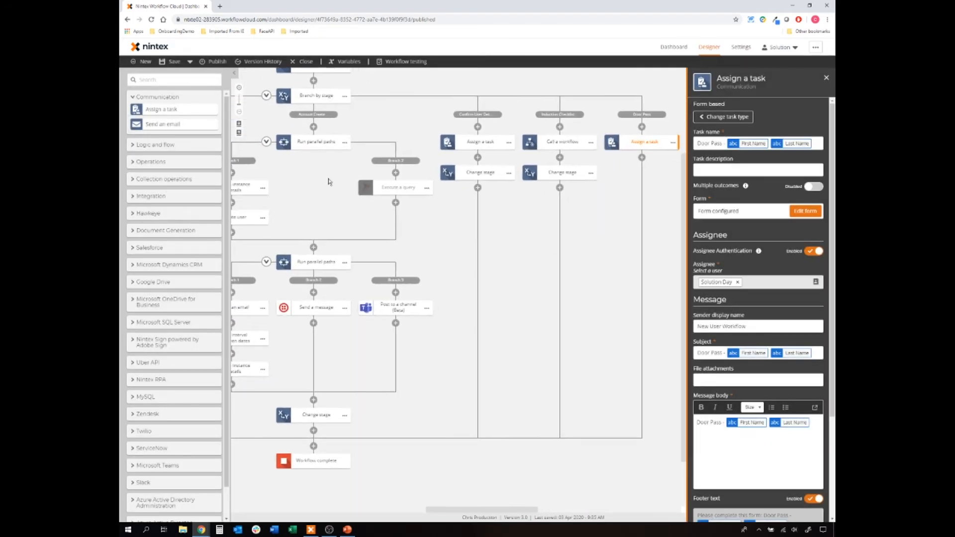
{"action": "left_click", "coordinate": [644, 175]}
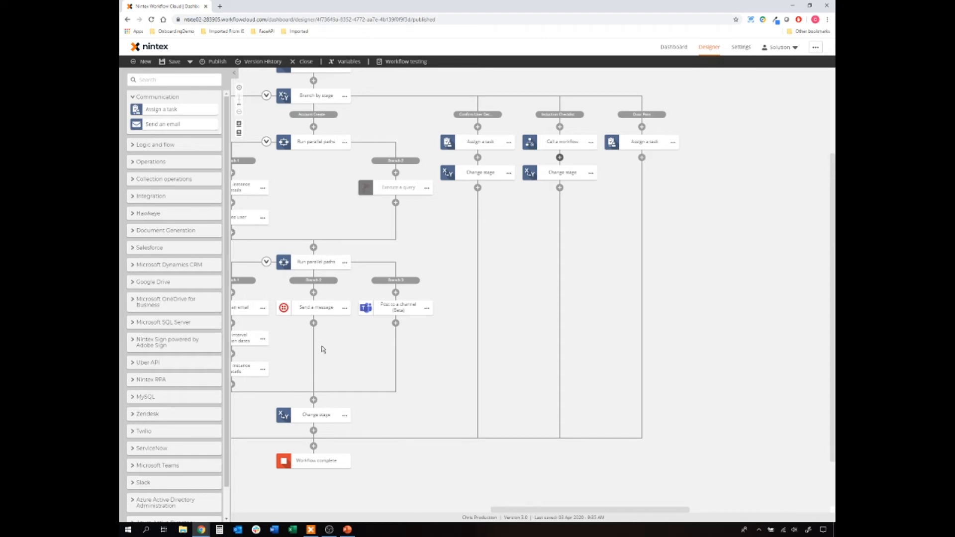
{"action": "left_click", "coordinate": [346, 417]}
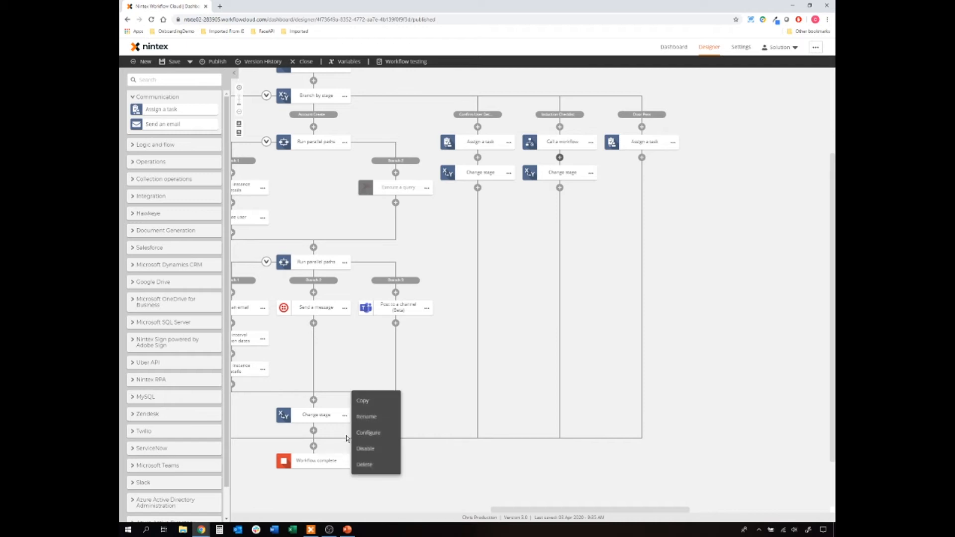
{"action": "left_click", "coordinate": [305, 413]}
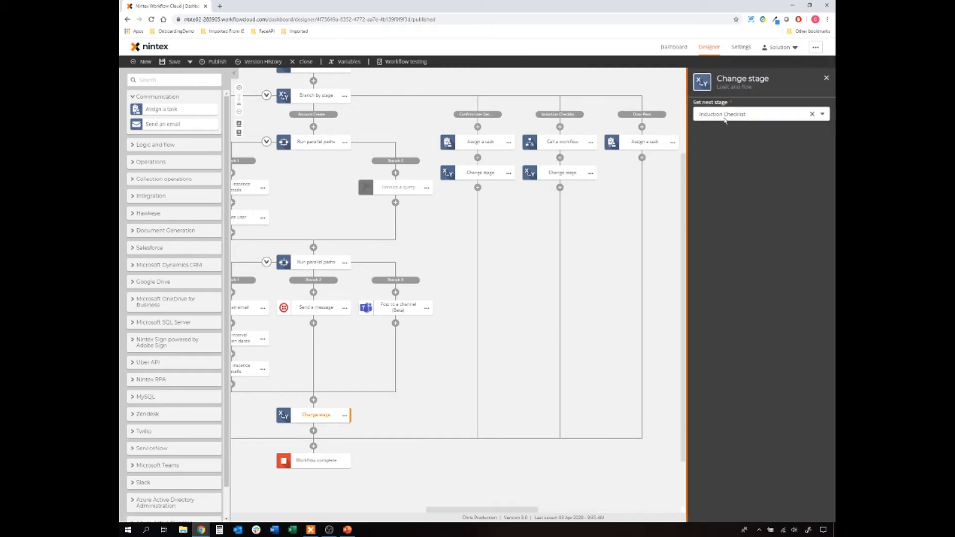
{"action": "left_click", "coordinate": [725, 119]}
{"action": "left_click", "coordinate": [739, 215]}
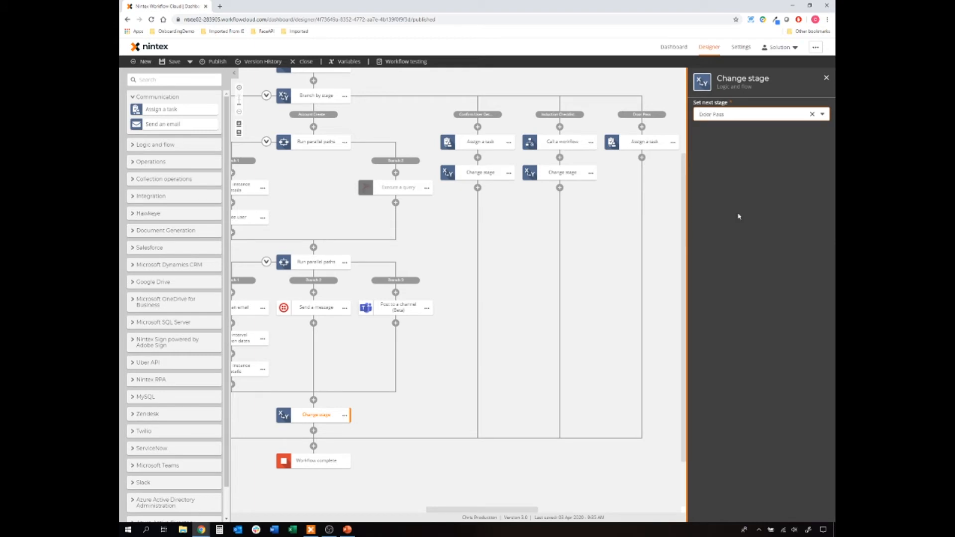
{"action": "left_click", "coordinate": [614, 240]}
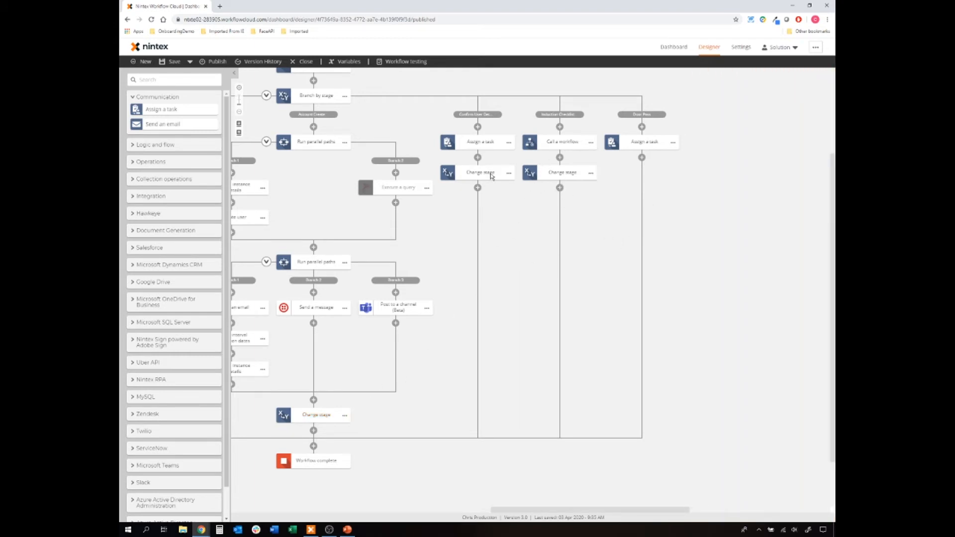
- Copy a Change stage step below the Door Pass task and set it to Induction Checklist
{"action": "left_click", "coordinate": [612, 143]}
{"action": "left_click", "coordinate": [612, 158]}
{"action": "left_click", "coordinate": [642, 157]}
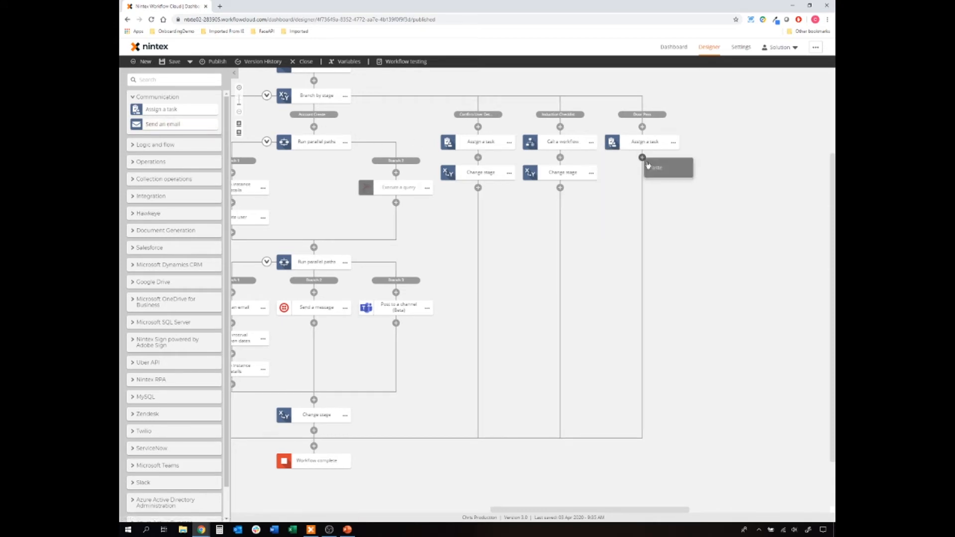
{"action": "left_click", "coordinate": [652, 169]}
{"action": "left_click", "coordinate": [646, 173]}
{"action": "left_click", "coordinate": [756, 114]}
{"action": "left_click", "coordinate": [721, 204]}
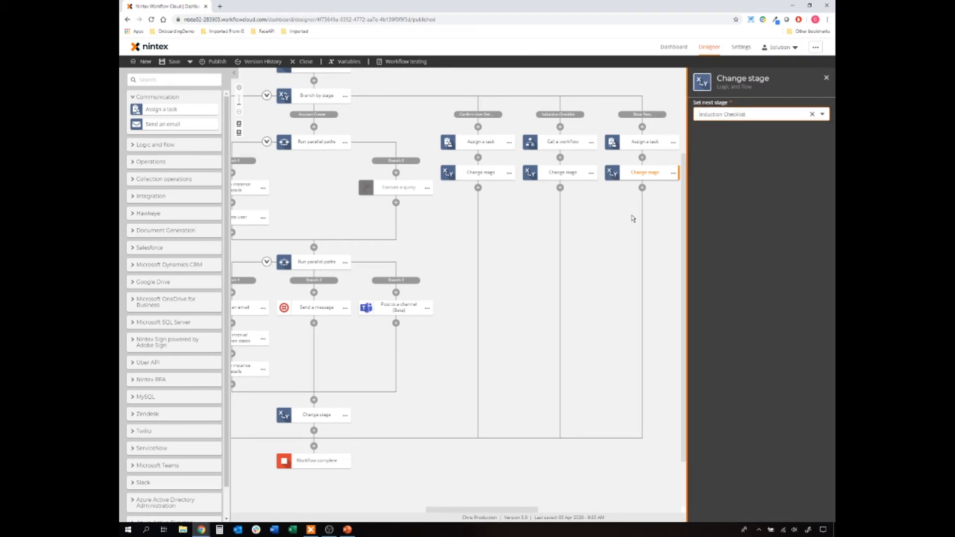
{"action": "left_click", "coordinate": [626, 227]}
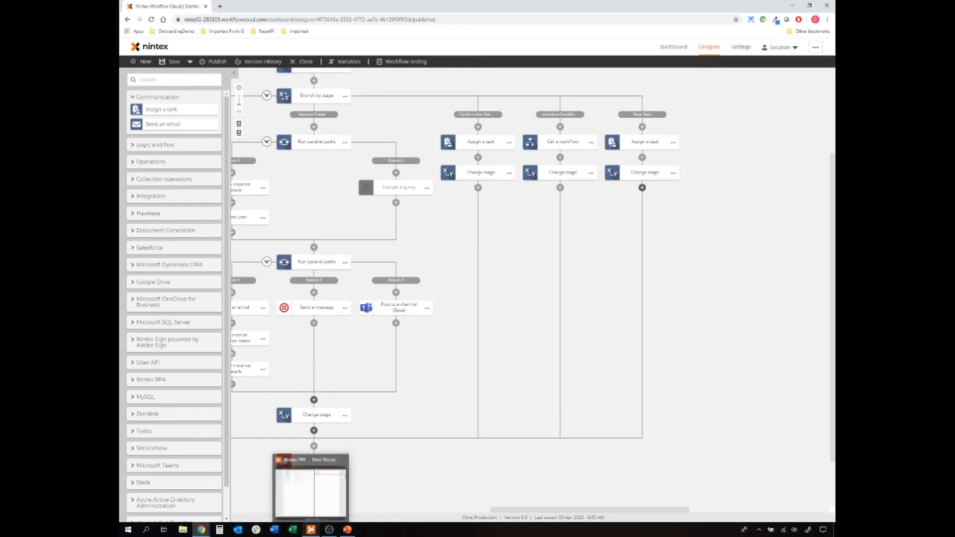
{"action": "left_click", "coordinate": [311, 529]}
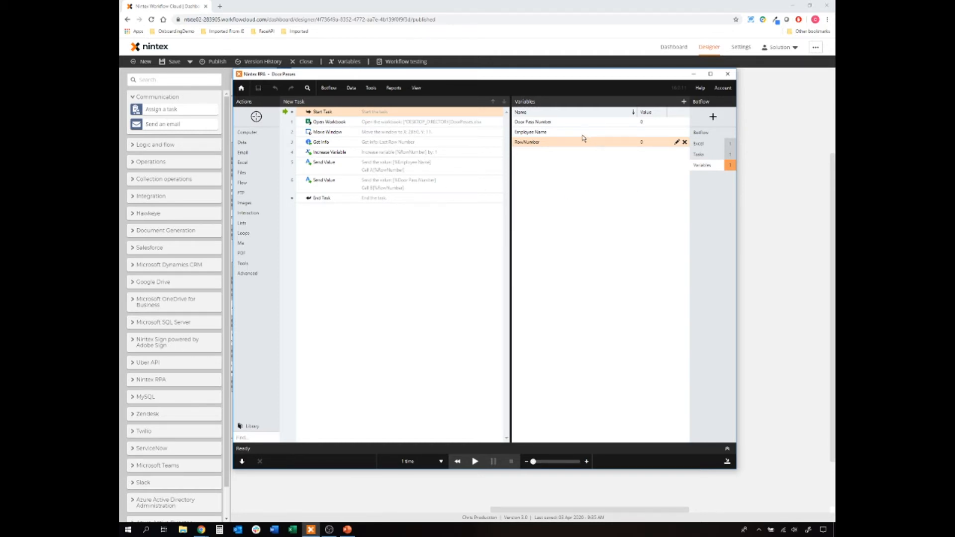
{"action": "left_click", "coordinate": [564, 124]}
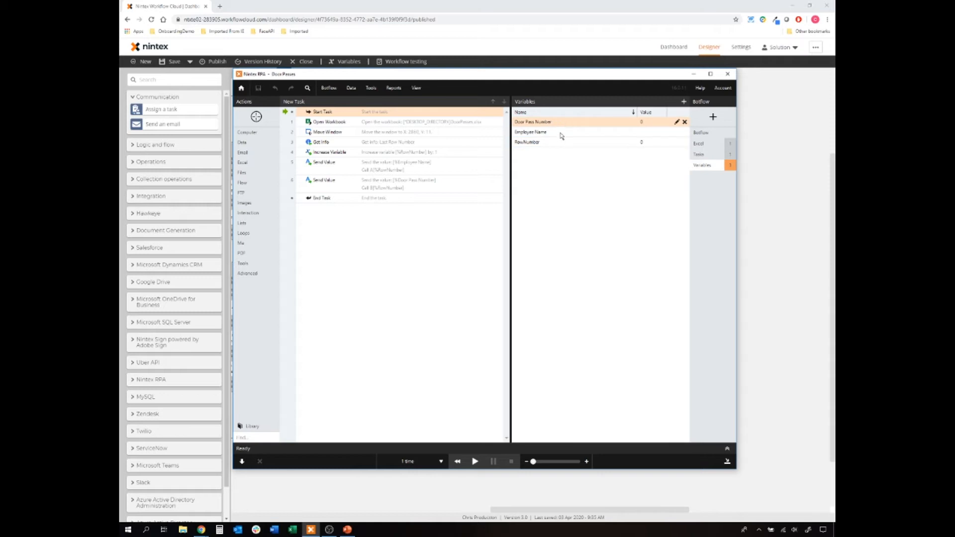
{"action": "left_click", "coordinate": [561, 133]}
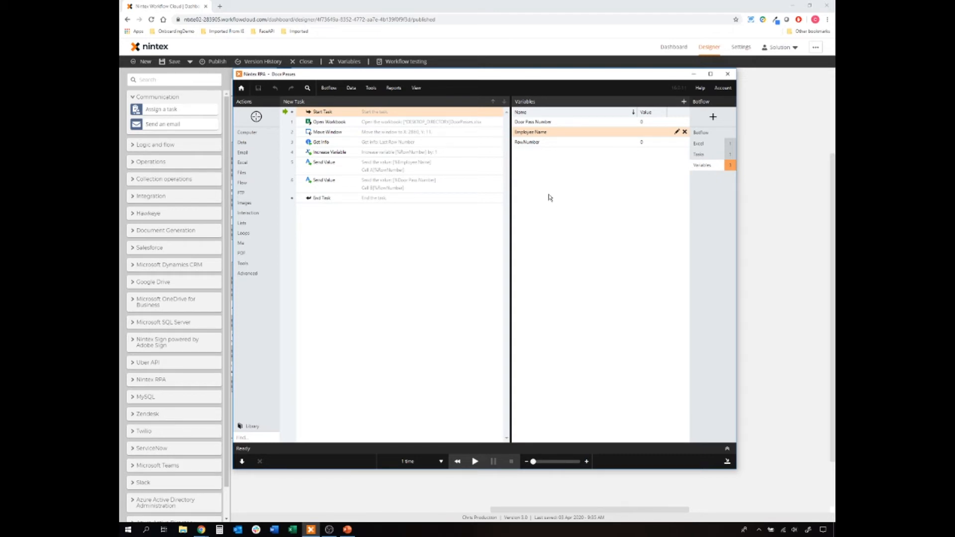
{"action": "left_click", "coordinate": [430, 125]}
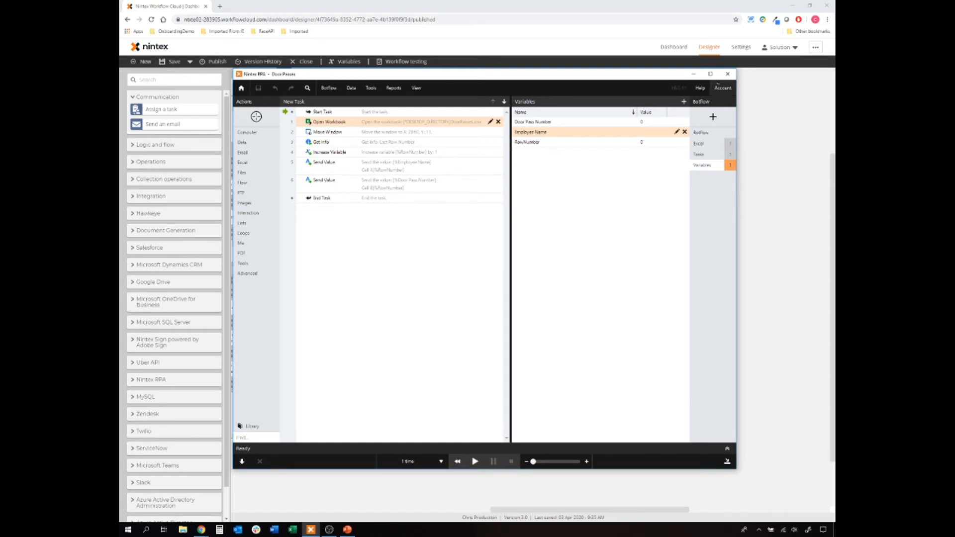
{"action": "left_click", "coordinate": [727, 75]}
{"action": "left_click", "coordinate": [730, 78]}
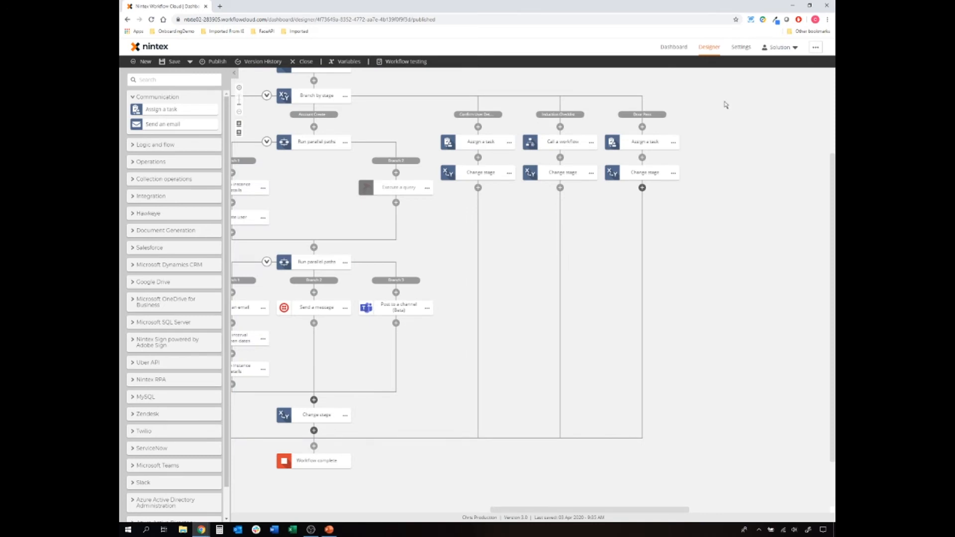
- Add Start an RPA job from the Nintex RPA category beneath the Door Pass task
{"action": "left_click", "coordinate": [159, 97]}
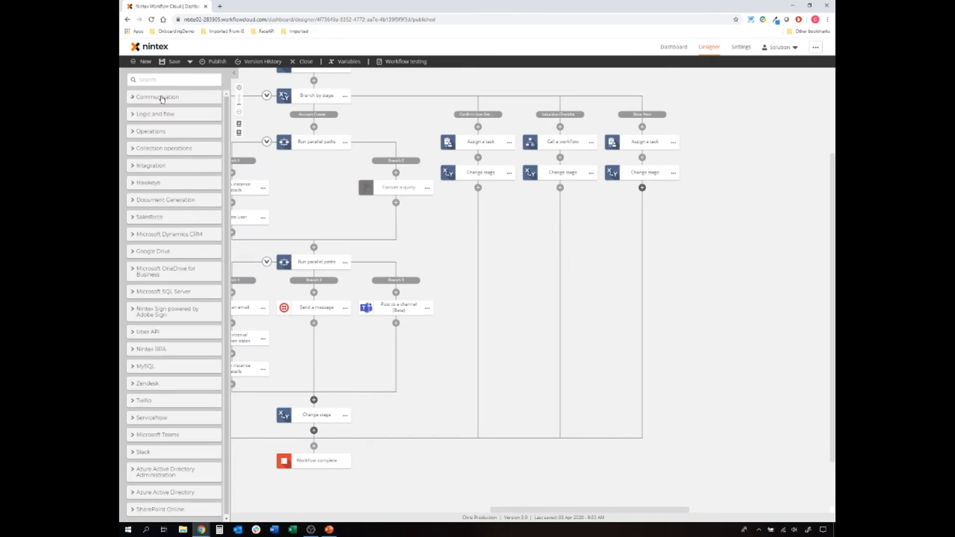
{"action": "left_click", "coordinate": [144, 349]}
{"action": "left_click_drag", "start_coordinate": [156, 361], "coordinate": [647, 165]}
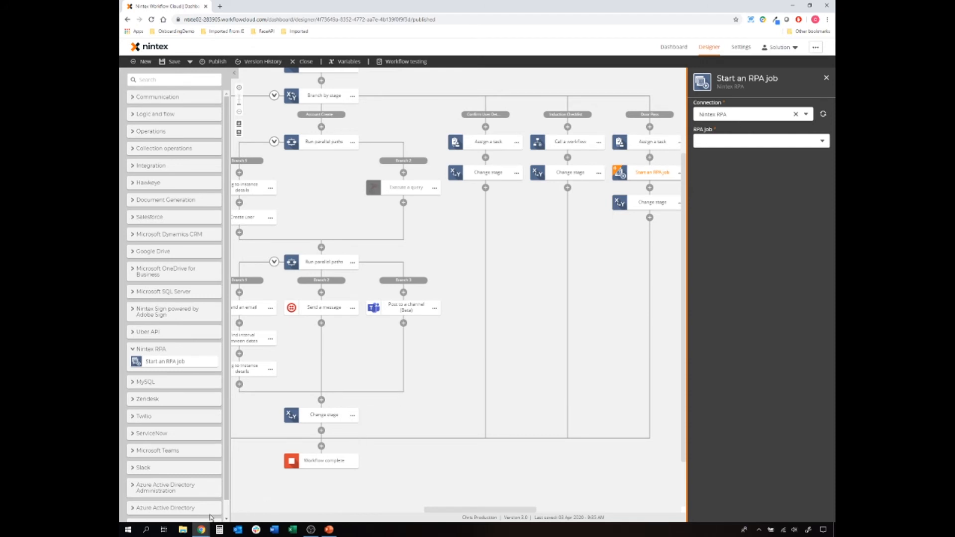
{"action": "mouse_move", "coordinate": [200, 530]}
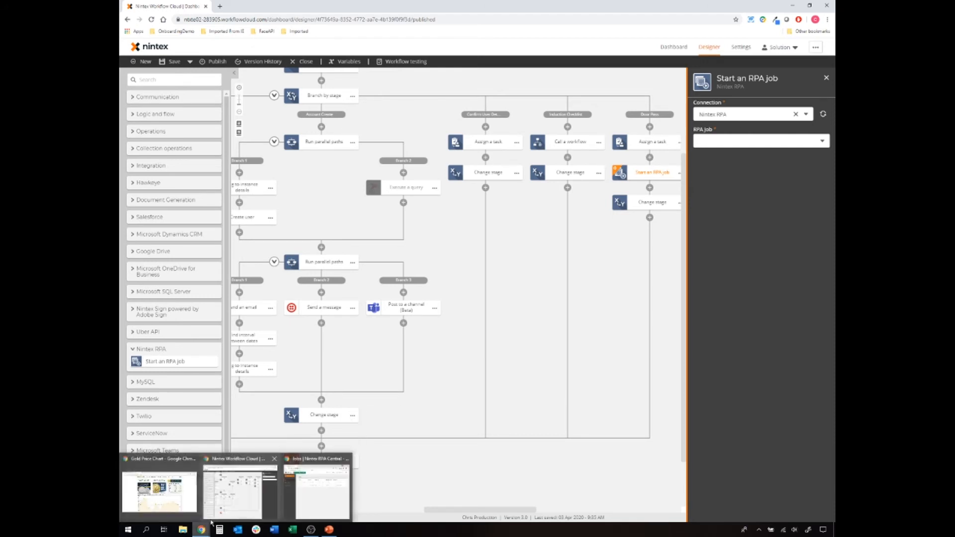
{"action": "left_click", "coordinate": [318, 485]}
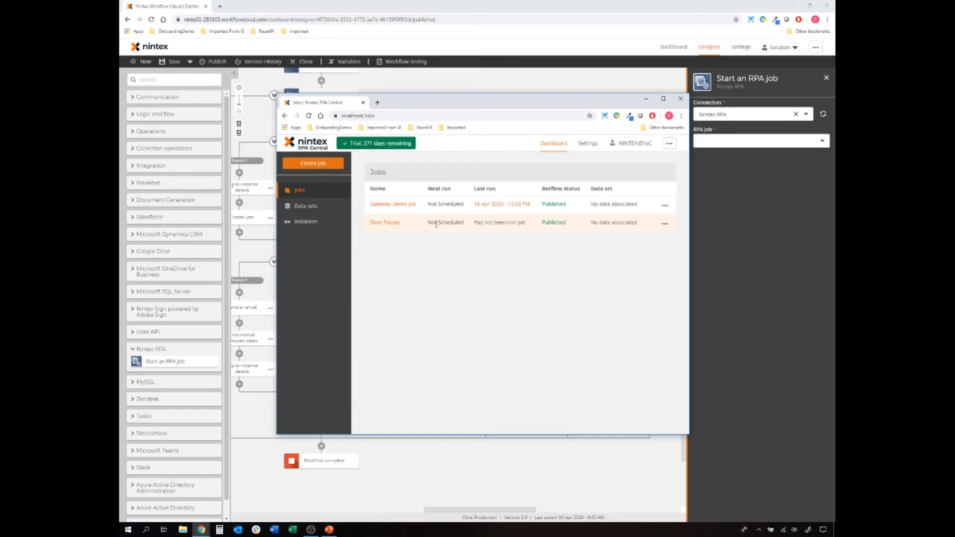
{"action": "left_click", "coordinate": [649, 102]}
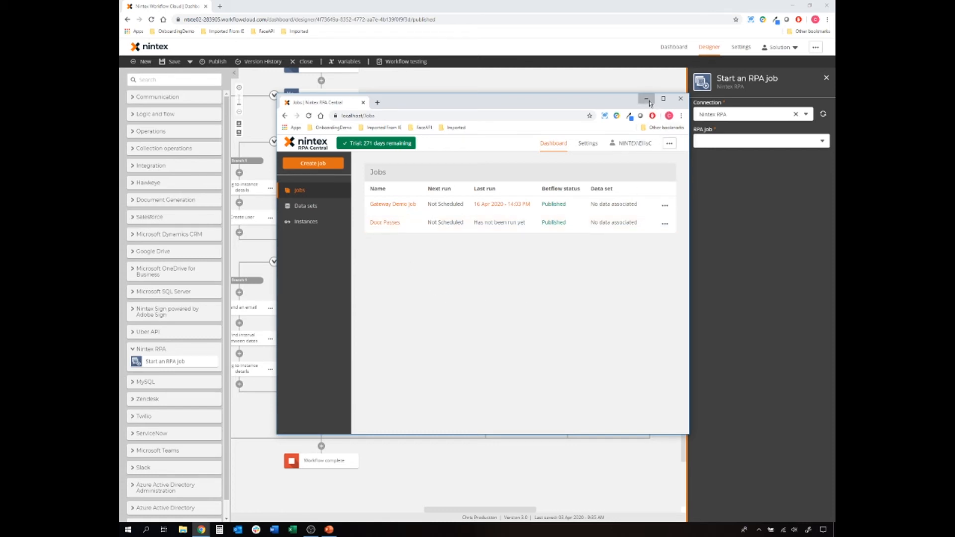
- Run the Door Passes RPA job and add its Door Pass Number and Employee Name inputs
{"action": "left_click", "coordinate": [813, 144]}
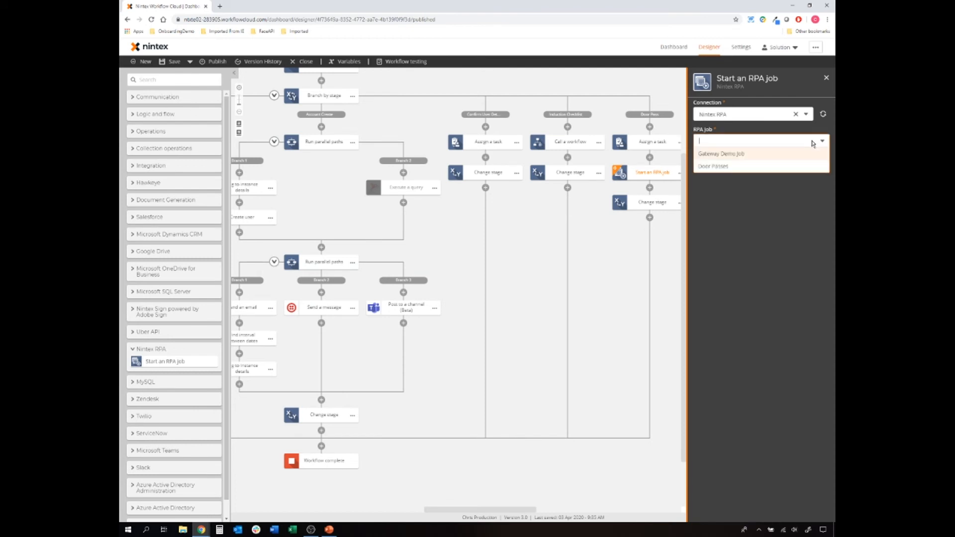
{"action": "left_click", "coordinate": [697, 170]}
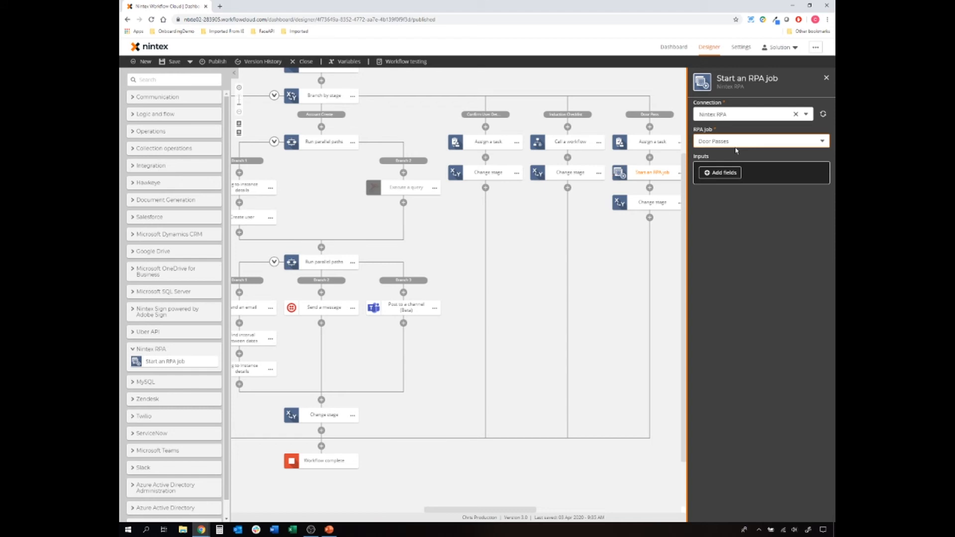
{"action": "left_click", "coordinate": [724, 174]}
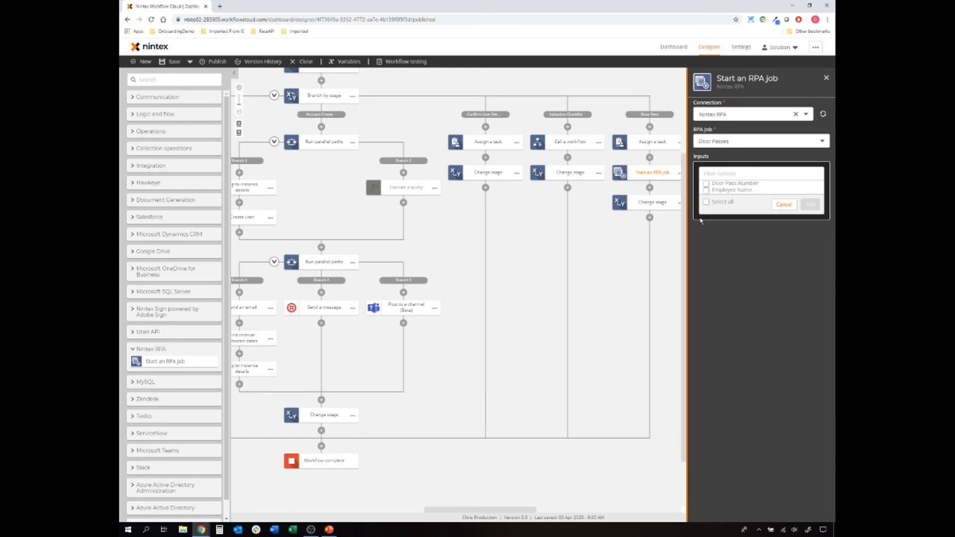
{"action": "left_click", "coordinate": [706, 184]}
{"action": "left_click", "coordinate": [706, 190]}
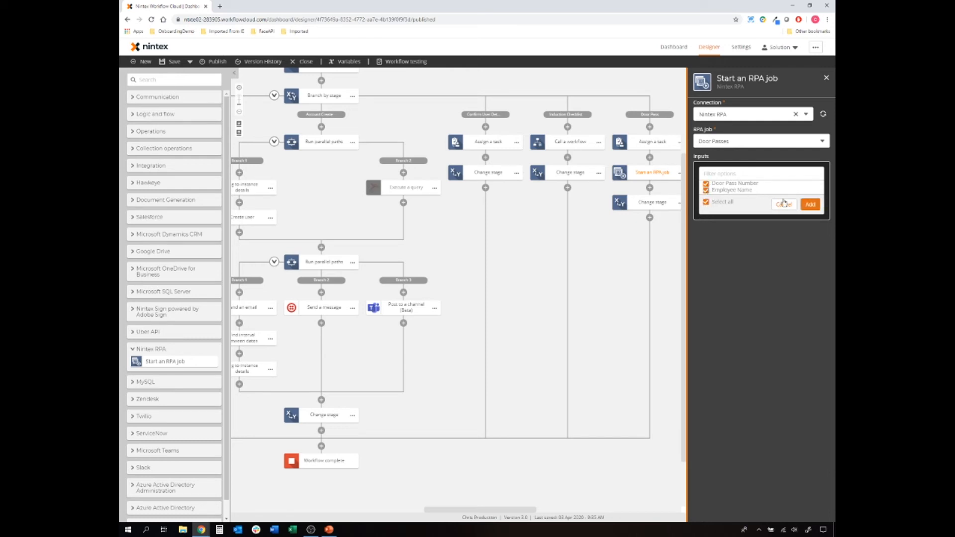
{"action": "left_click", "coordinate": [808, 206]}
{"action": "left_click", "coordinate": [754, 182]}
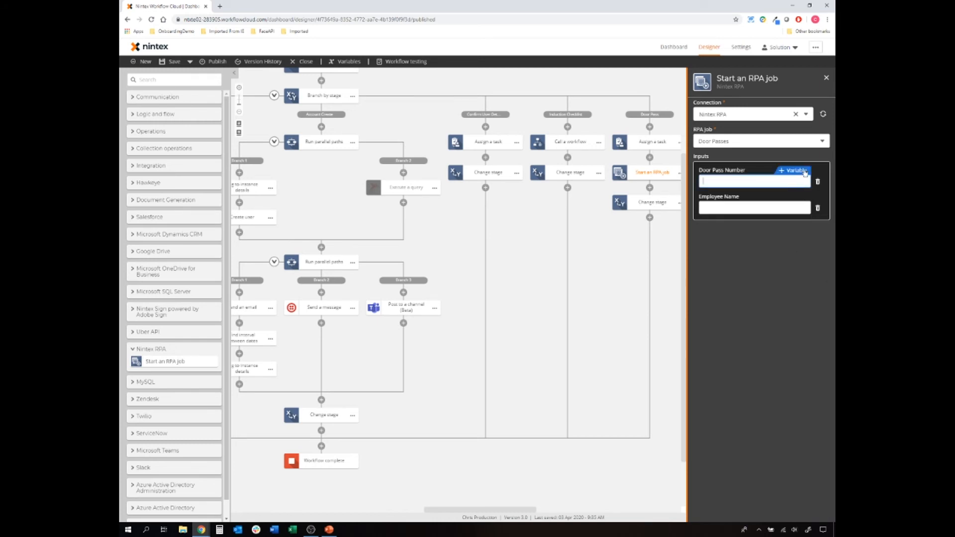
- Map Door Pass Number to the Door Pass No variable from the Assign a task step
{"action": "left_click", "coordinate": [805, 171]}
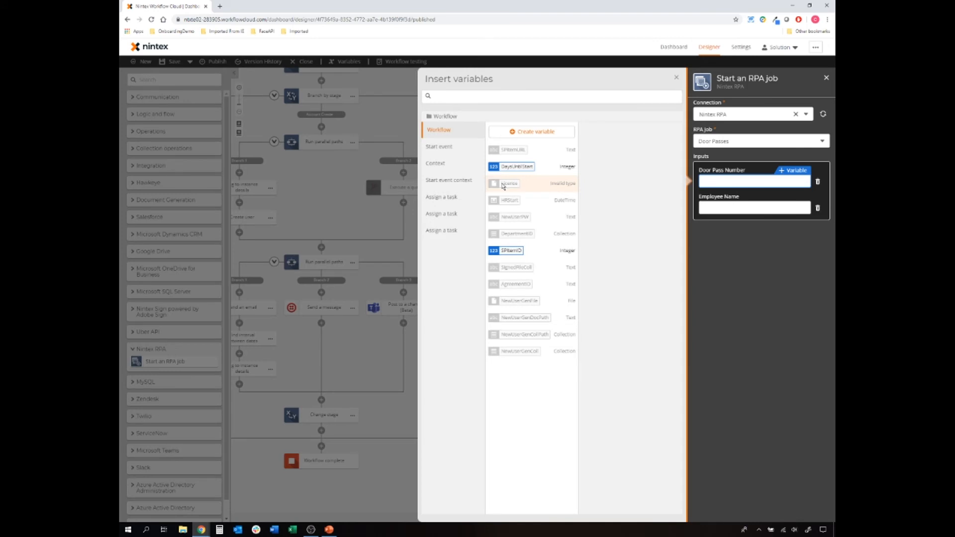
{"action": "left_click", "coordinate": [457, 214]}
{"action": "left_click", "coordinate": [454, 230]}
{"action": "left_click", "coordinate": [567, 131]}
{"action": "left_click", "coordinate": [568, 131]}
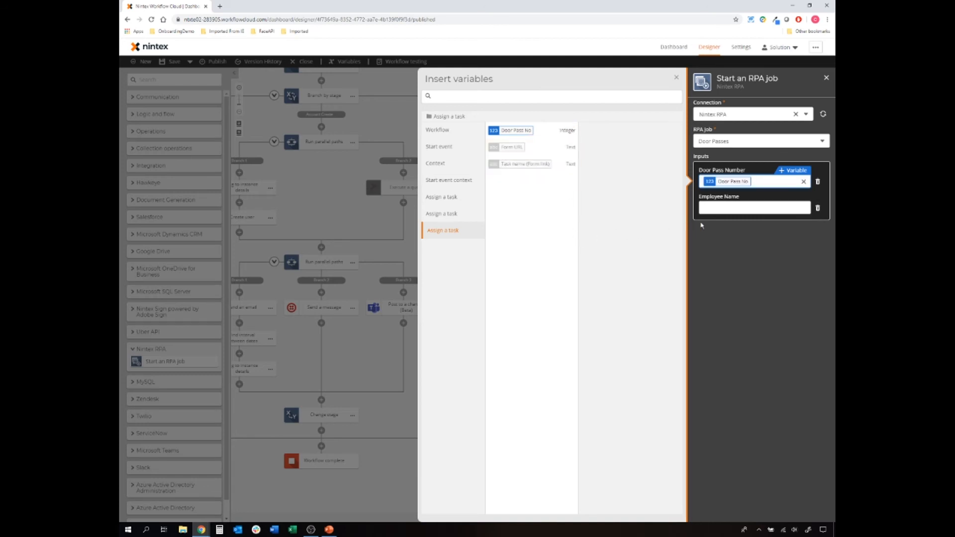
- Fill Employee Name with the First Name and Last Name variables
{"action": "left_click", "coordinate": [722, 209]}
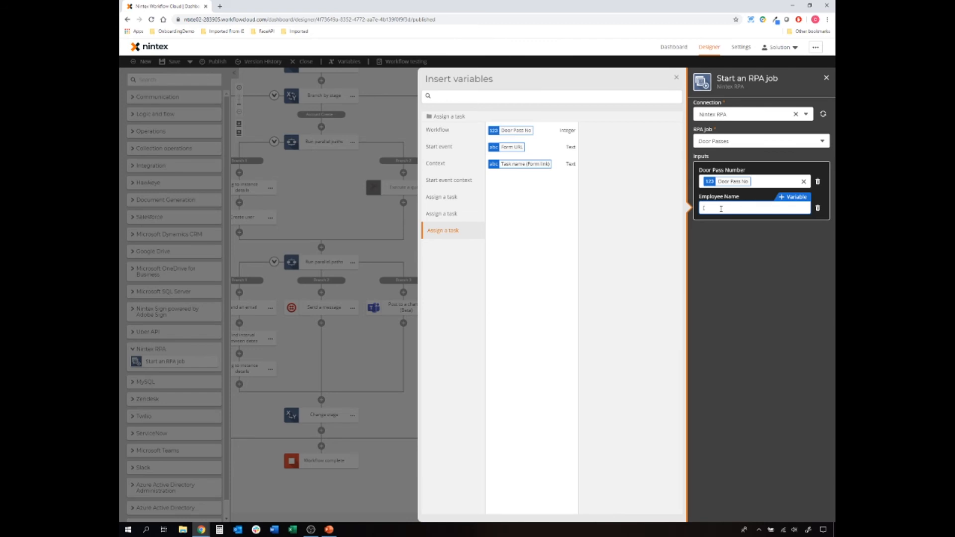
{"action": "type", "text": "First"}
{"action": "left_click", "coordinate": [741, 219]}
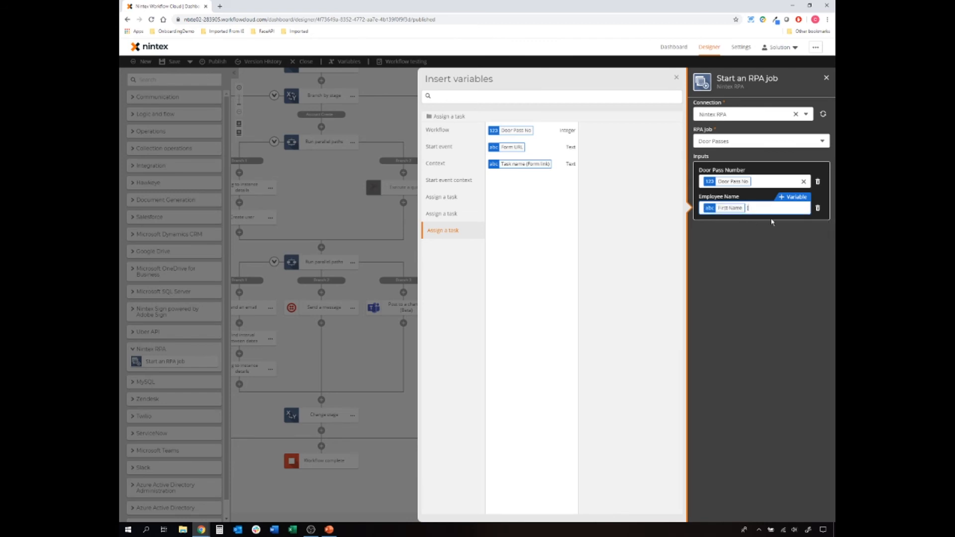
{"action": "type", "text": "Last"}
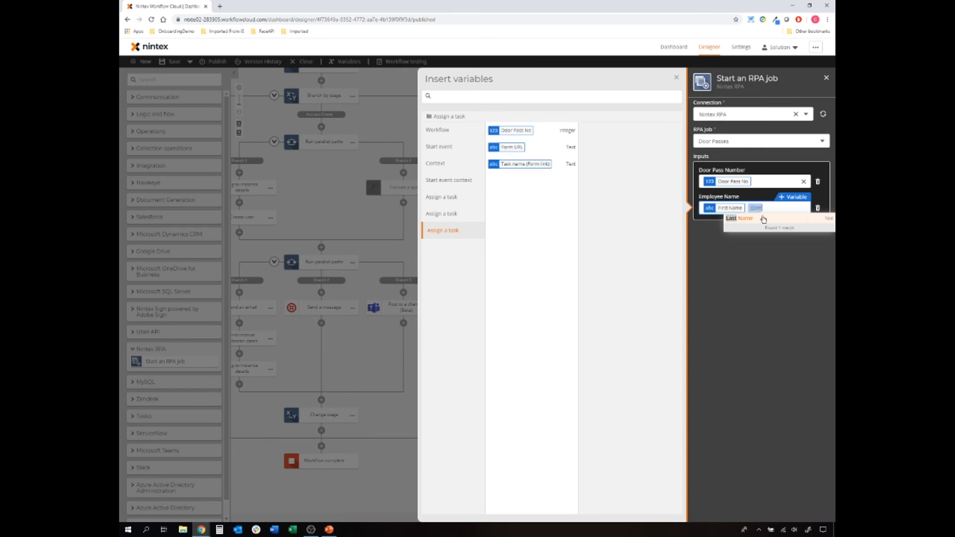
{"action": "left_click", "coordinate": [750, 222]}
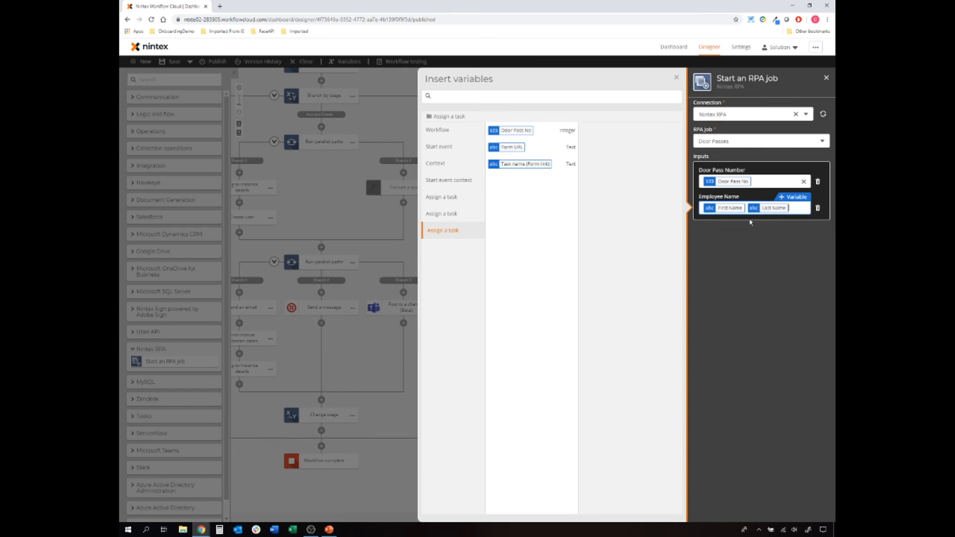
{"action": "left_click", "coordinate": [676, 78]}
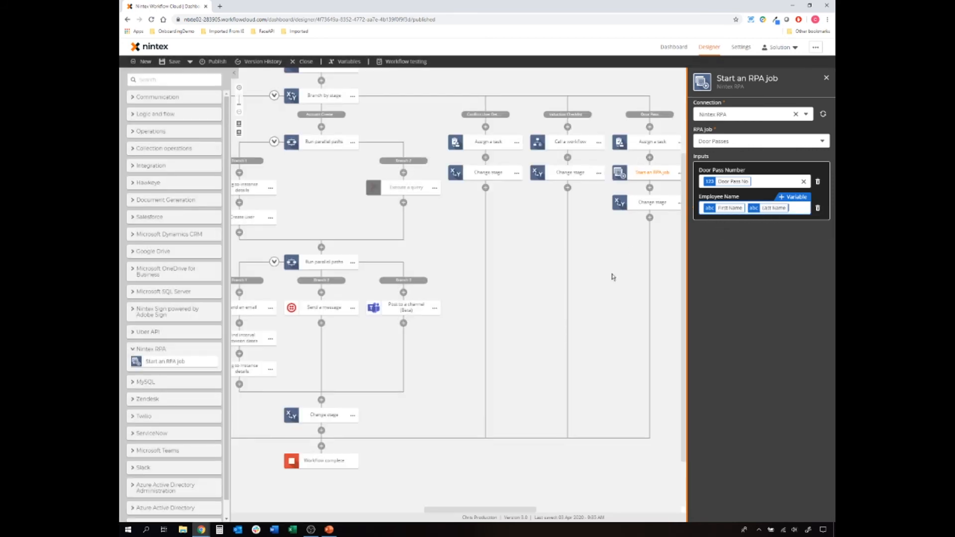
- Publish the workflow and open its web form in a new tab
{"action": "left_click", "coordinate": [635, 260]}
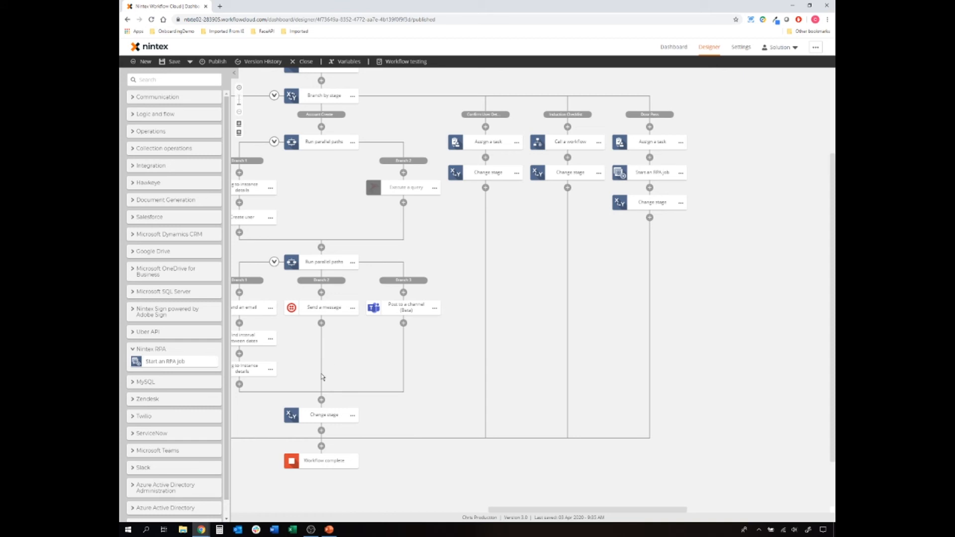
{"action": "left_click_drag", "start_coordinate": [342, 219], "coordinate": [362, 219]}
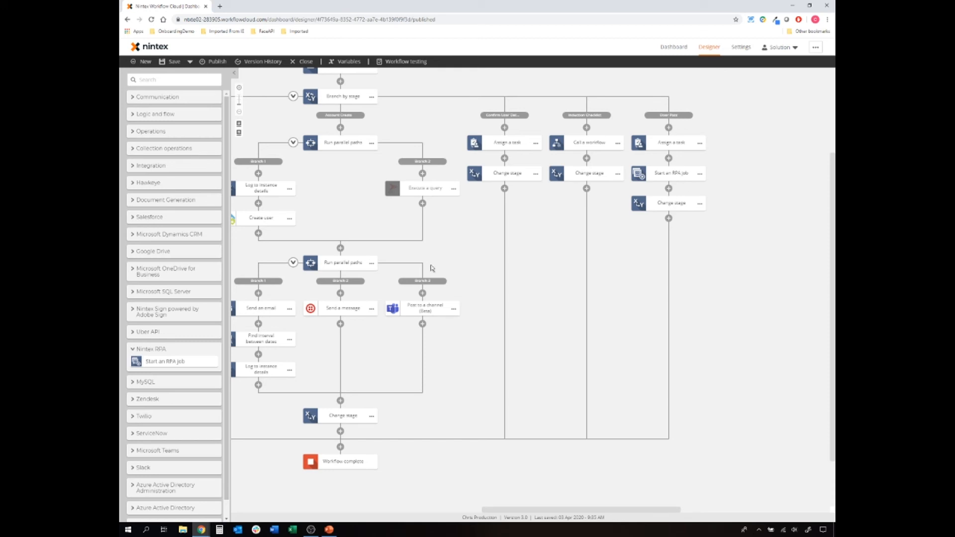
{"action": "left_click", "coordinate": [207, 62]}
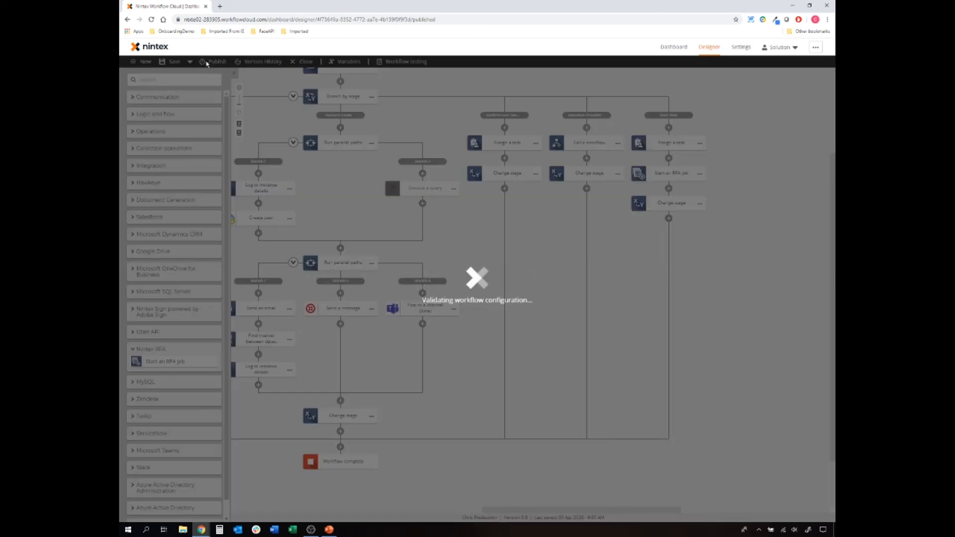
{"action": "left_click", "coordinate": [620, 427]}
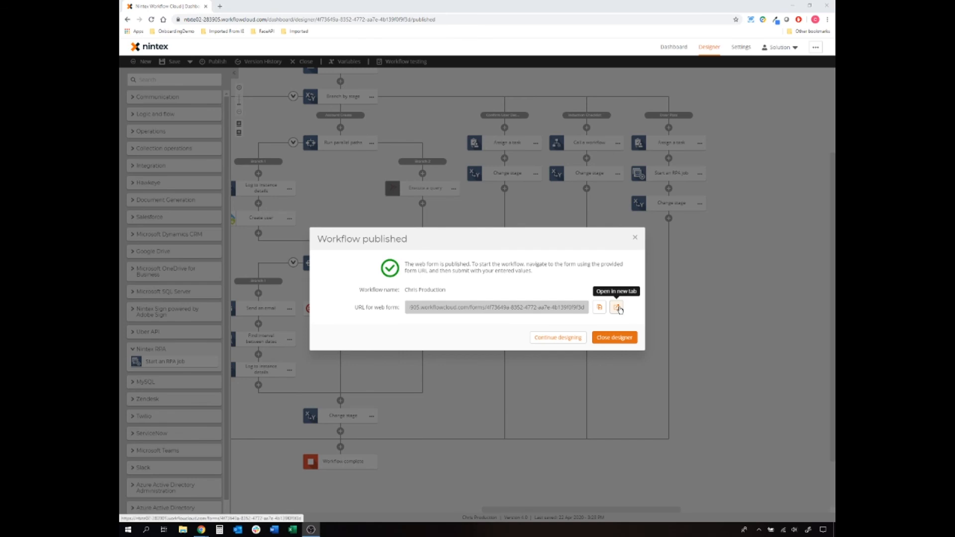
{"action": "left_click", "coordinate": [617, 305]}
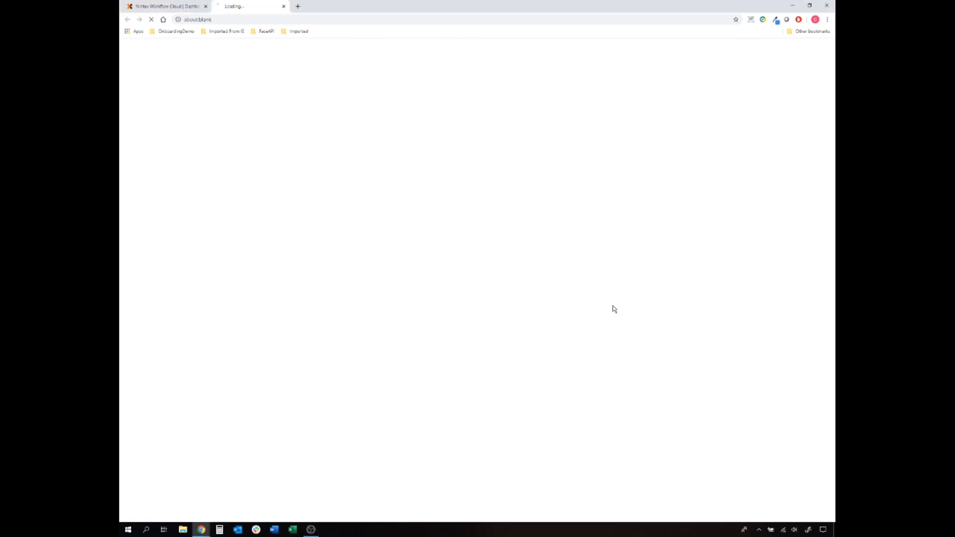
- Enter the new user's first and last name, address, telephone and personal e-mail
{"action": "middle_click", "coordinate": [187, 11]}
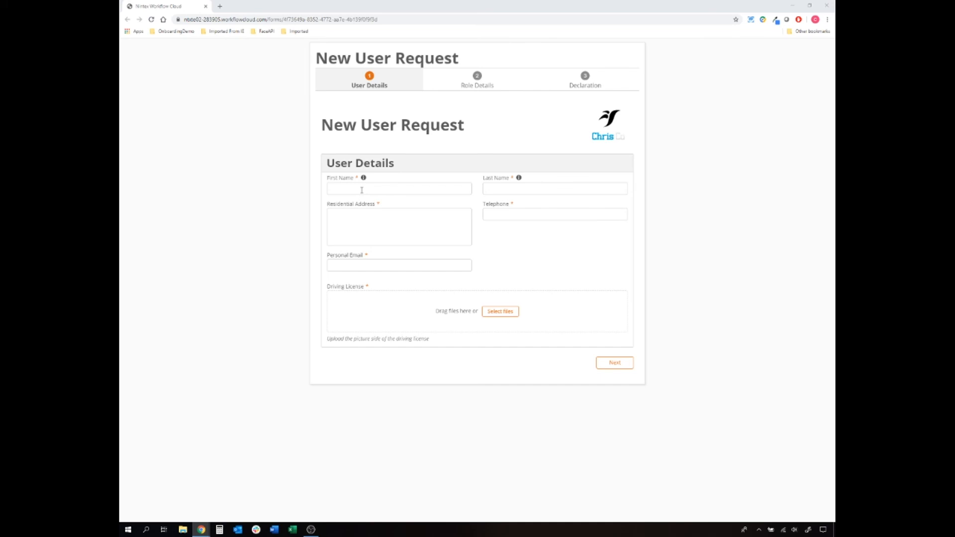
{"action": "left_click", "coordinate": [362, 190]}
{"action": "key", "text": "Tab"}
{"action": "key", "text": "Tab"}
{"action": "key", "text": "Tab"}
{"action": "key", "text": "Tab"}
- Attach the driving licence image from Downloads and continue to Role Details
{"action": "left_click", "coordinate": [500, 311]}
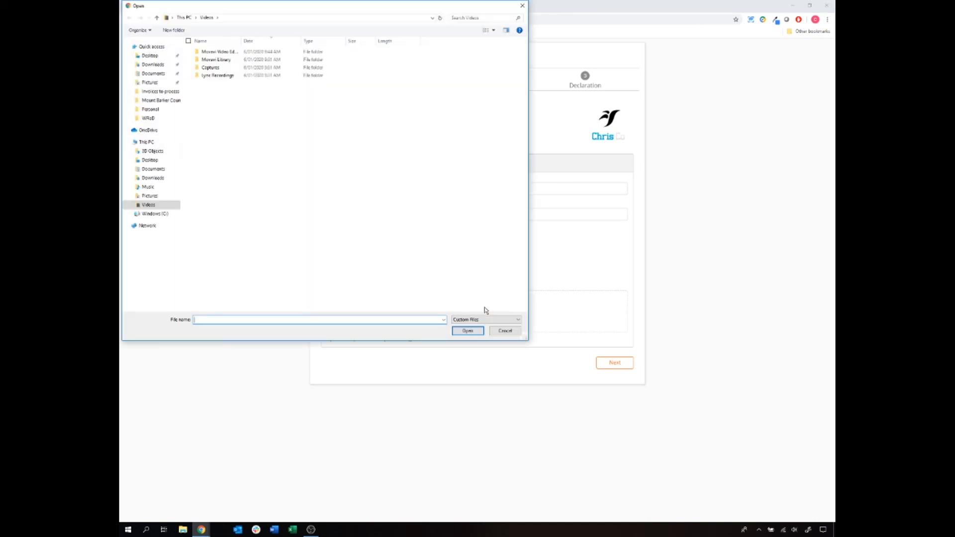
{"action": "left_click", "coordinate": [153, 65]}
{"action": "left_click", "coordinate": [209, 213]}
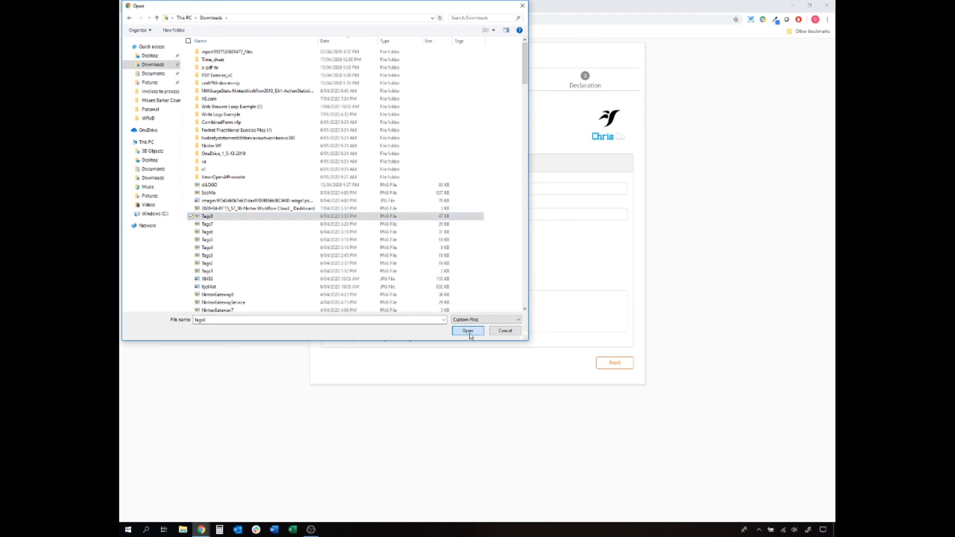
{"action": "left_click", "coordinate": [467, 330]}
{"action": "left_click", "coordinate": [614, 386]}
- Set position Analyst, start date May 12 2020, department Channel Programs, office Brisbane
{"action": "left_click", "coordinate": [408, 136]}
{"action": "left_click", "coordinate": [408, 148]}
{"action": "left_click", "coordinate": [618, 135]}
{"action": "left_click", "coordinate": [620, 153]}
{"action": "left_click", "coordinate": [557, 211]}
{"action": "left_click", "coordinate": [423, 160]}
{"action": "left_click", "coordinate": [401, 176]}
{"action": "left_click", "coordinate": [514, 162]}
{"action": "left_click", "coordinate": [512, 176]}
- Enter salary 123456 and the hiring manager's e-mail, and request a mobile phone and laptop
{"action": "left_click", "coordinate": [446, 185]}
{"action": "type", "text": "123456"}
{"action": "left_click", "coordinate": [525, 187]}
{"action": "left_click", "coordinate": [345, 230]}
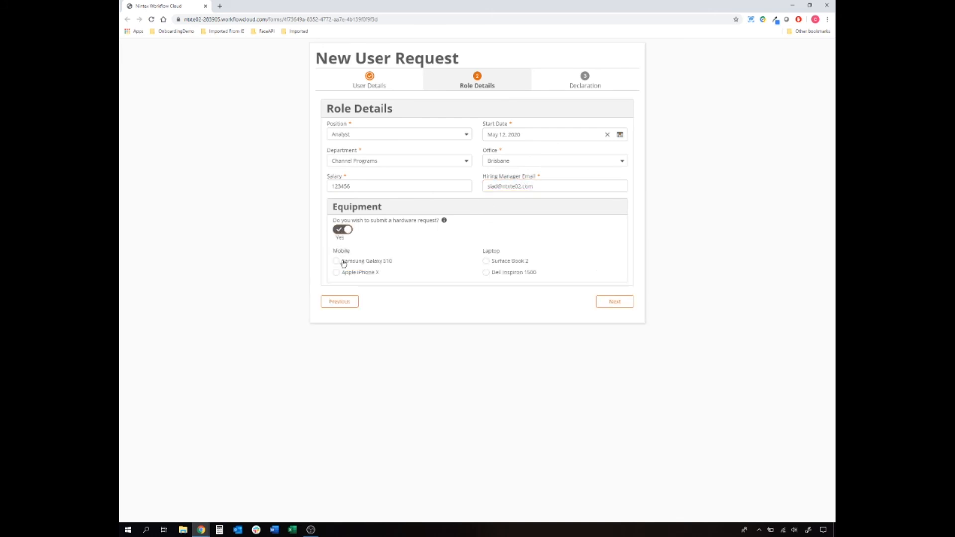
{"action": "left_click", "coordinate": [336, 261]}
{"action": "left_click", "coordinate": [486, 260]}
{"action": "left_click", "coordinate": [616, 301]}
- Sign the declaration and submit the new user request
{"action": "left_click", "coordinate": [480, 190]}
{"action": "mouse_move", "coordinate": [507, 235]}
{"action": "left_mouse_down"}
{"action": "mouse_move", "coordinate": [457, 256]}
{"action": "mouse_move", "coordinate": [485, 298]}
{"action": "left_mouse_up"}
{"action": "left_click", "coordinate": [624, 343]}
{"action": "left_click", "coordinate": [613, 274]}
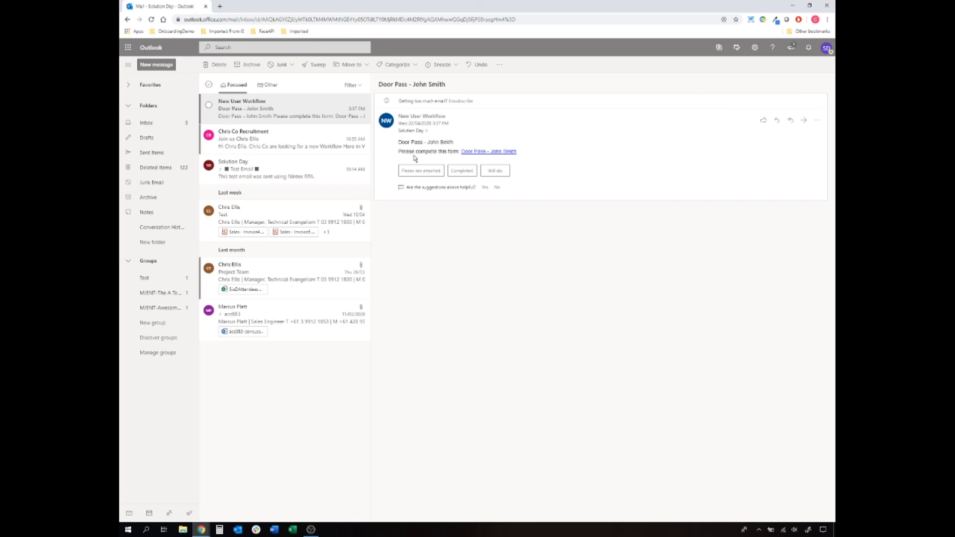
- Open the Door Pass task form from the New User Workflow email link
{"action": "left_click", "coordinate": [472, 151]}
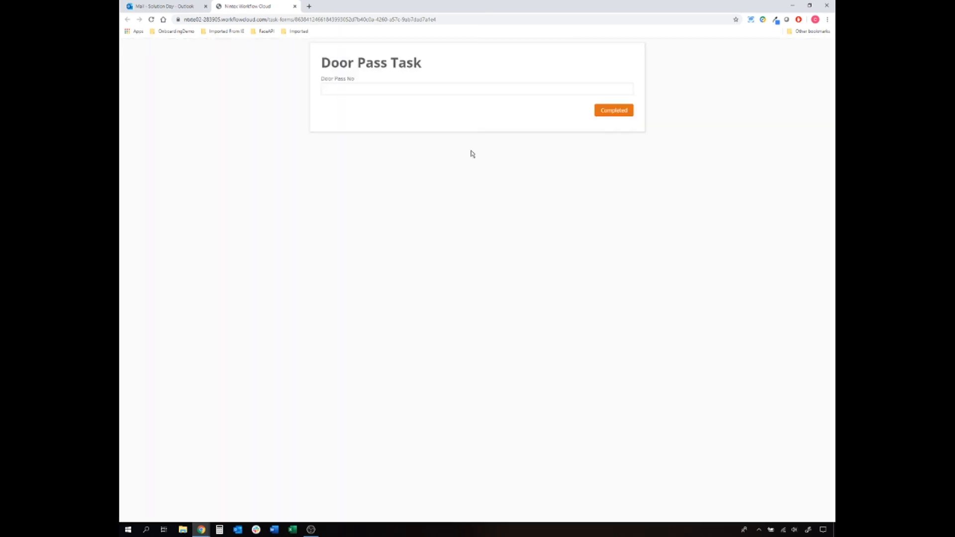
- Complete the Door Pass task with a door pass number, then view the running Door Passes botflow in Nintex RPA
{"action": "left_click", "coordinate": [404, 85]}
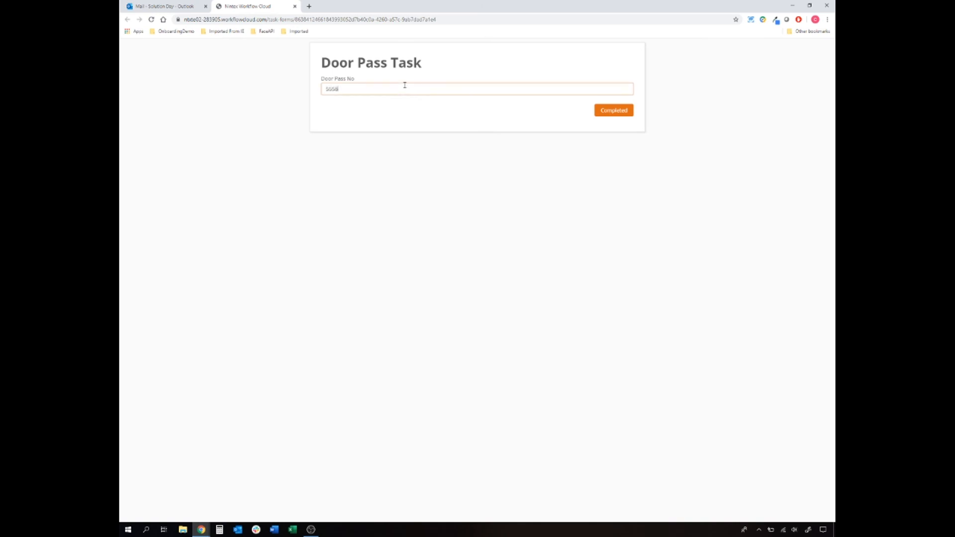
{"action": "left_click", "coordinate": [601, 112]}
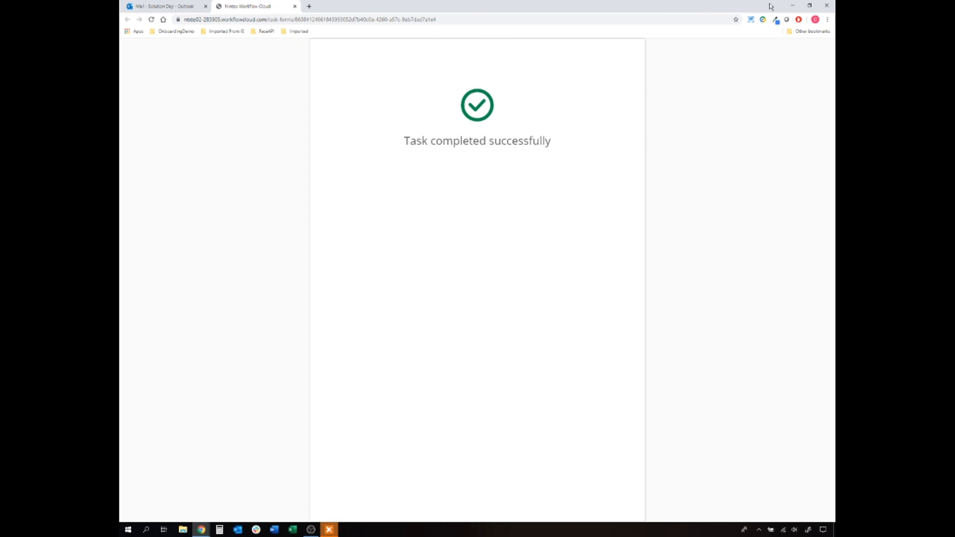
{"action": "left_click", "coordinate": [790, 5]}
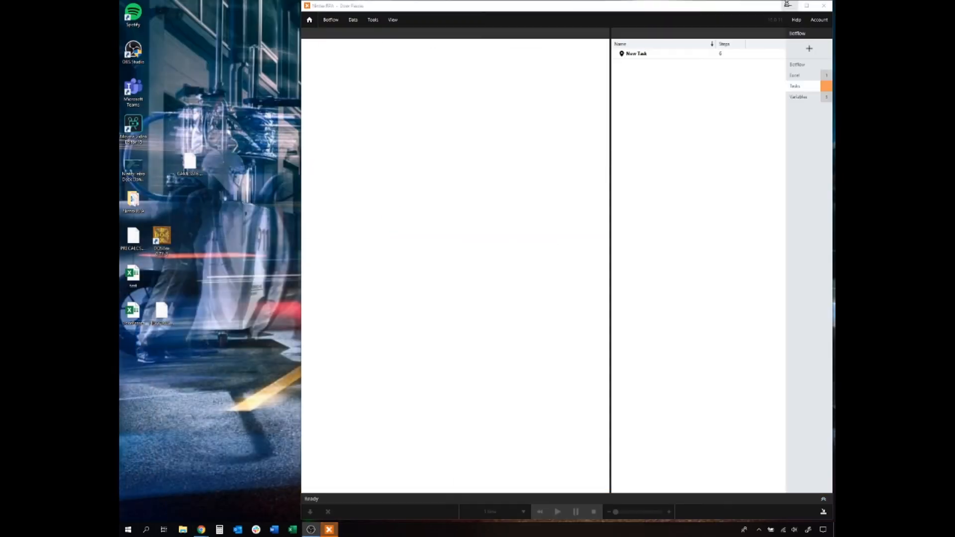